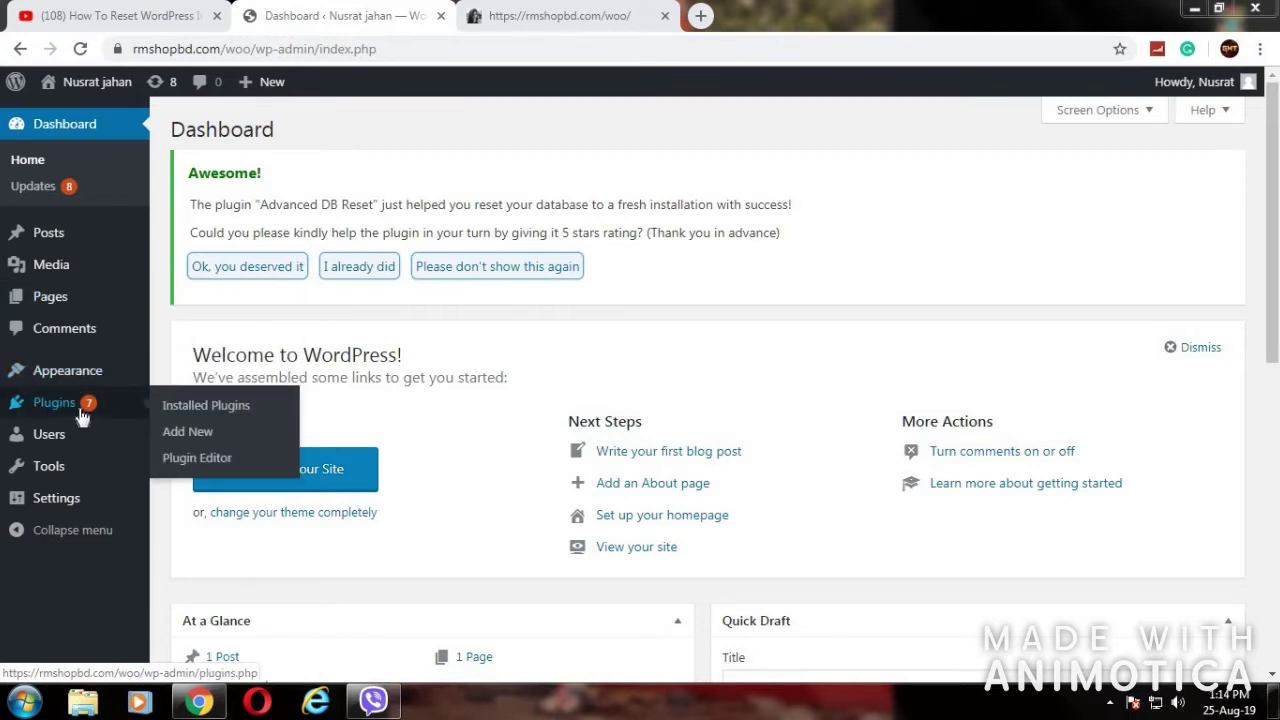
# Step: Go to the Add Plugins page from the Plugins menu
pyautogui.click(200, 431)
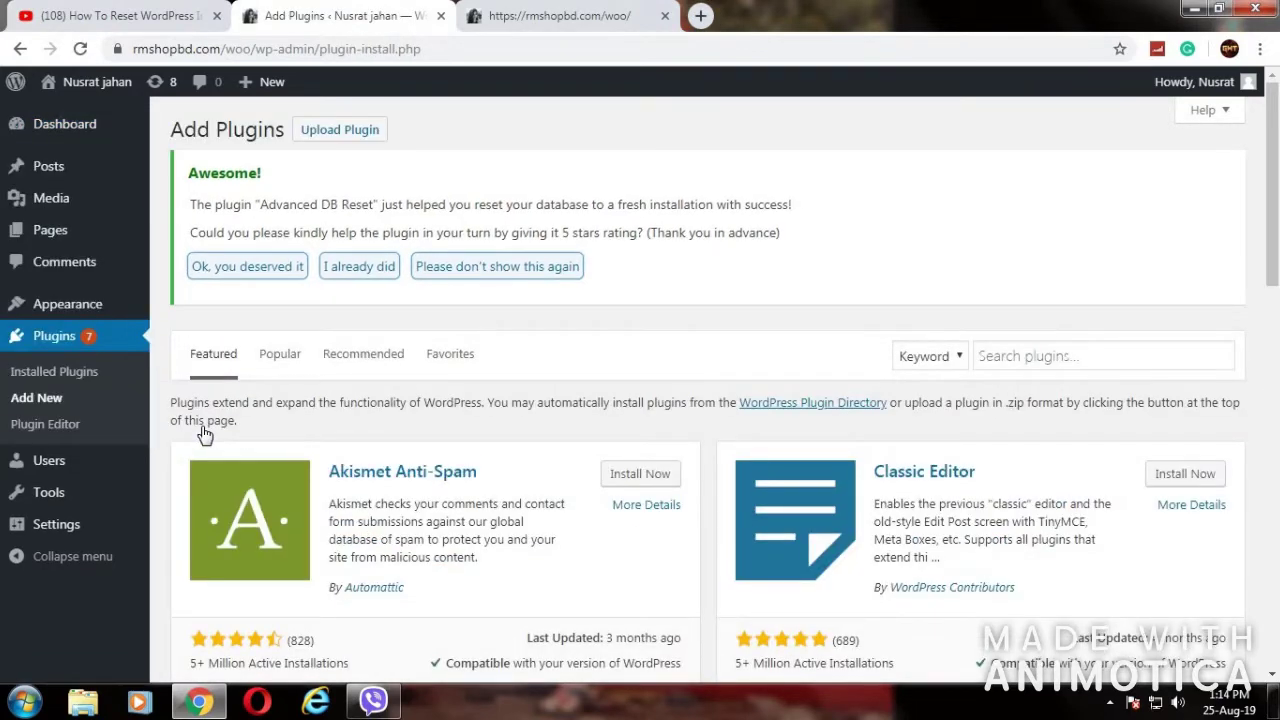
# Step: Search the plugin directory for 'wp reset' and scroll through the matching results
pyautogui.click(998, 362)
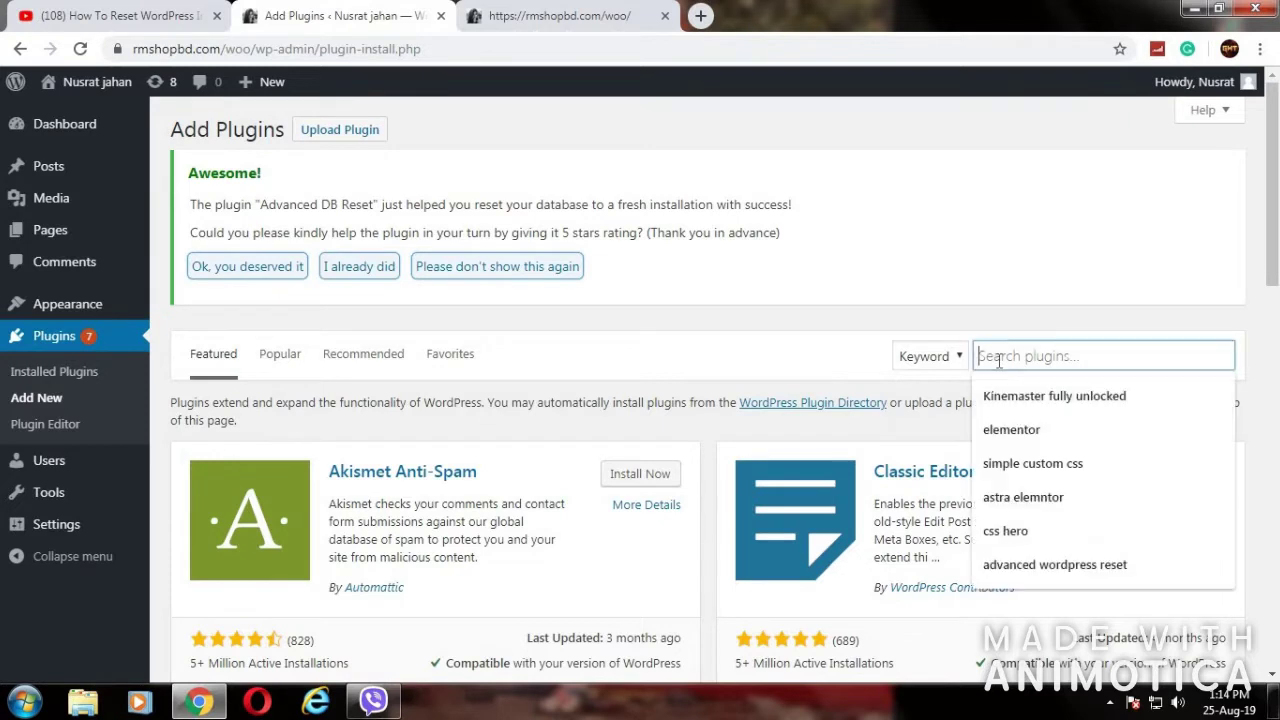
pyautogui.write('wp')
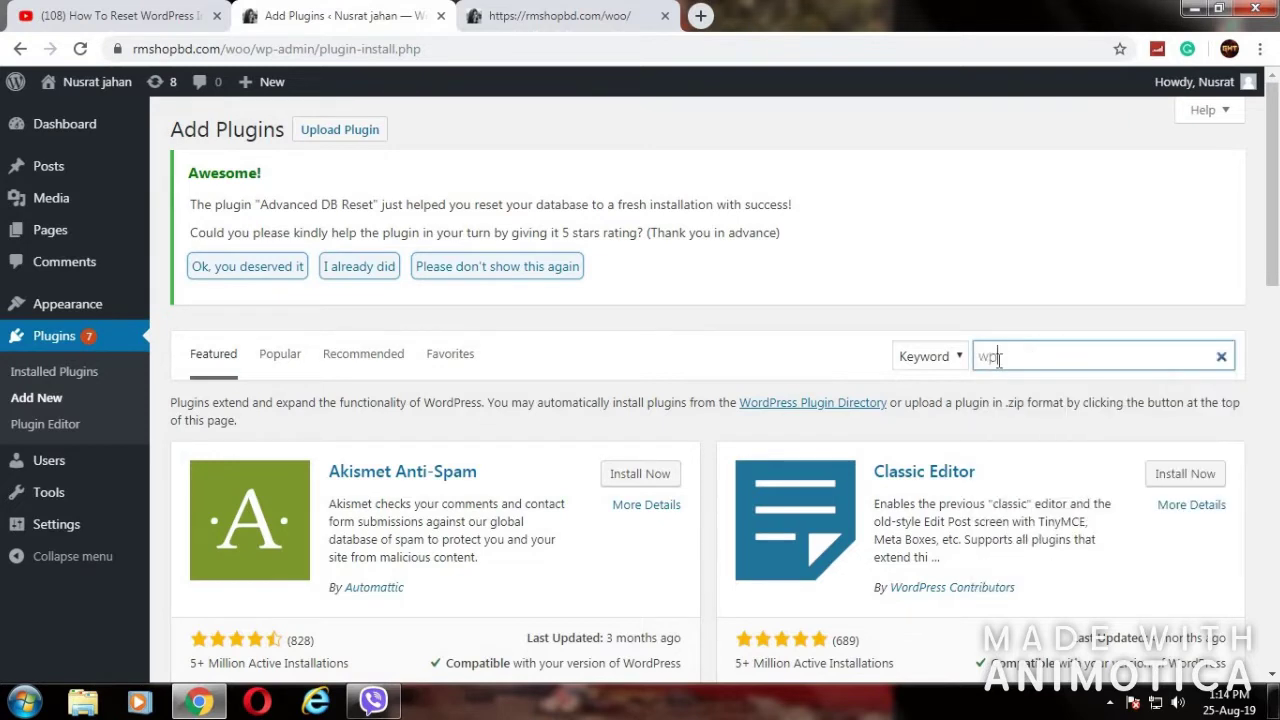
pyautogui.write('ress')
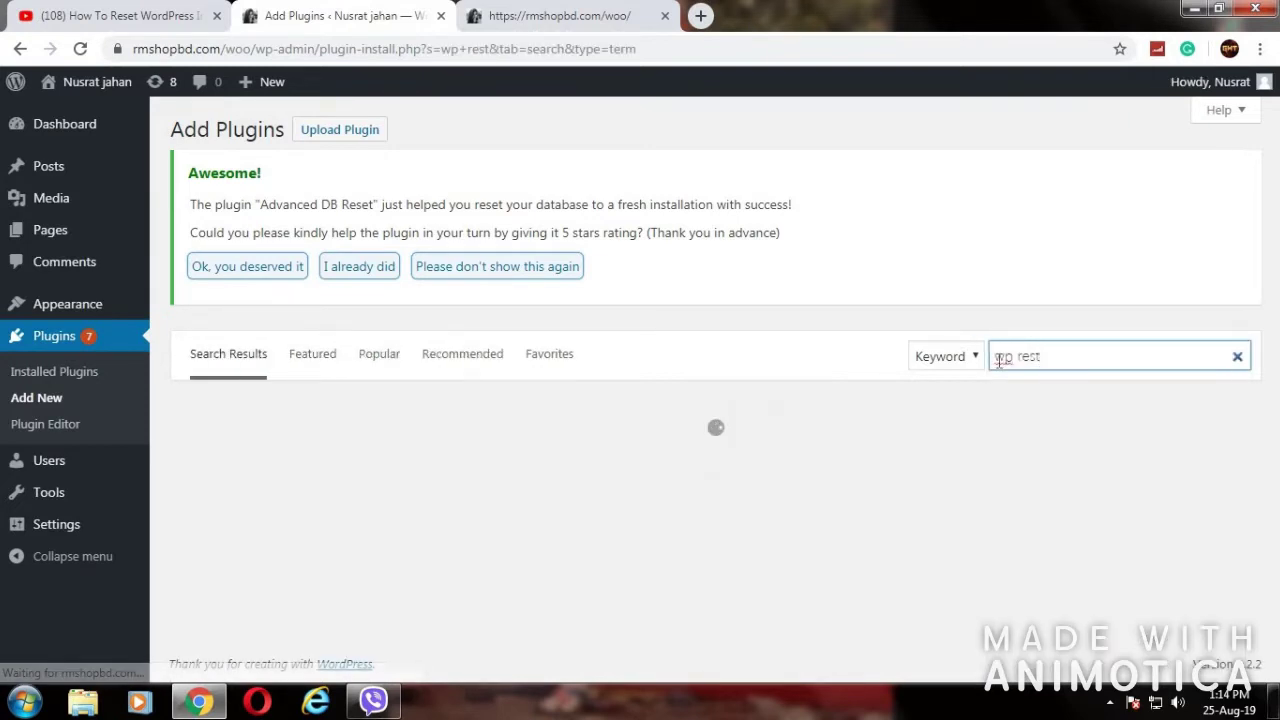
pyautogui.write('e')
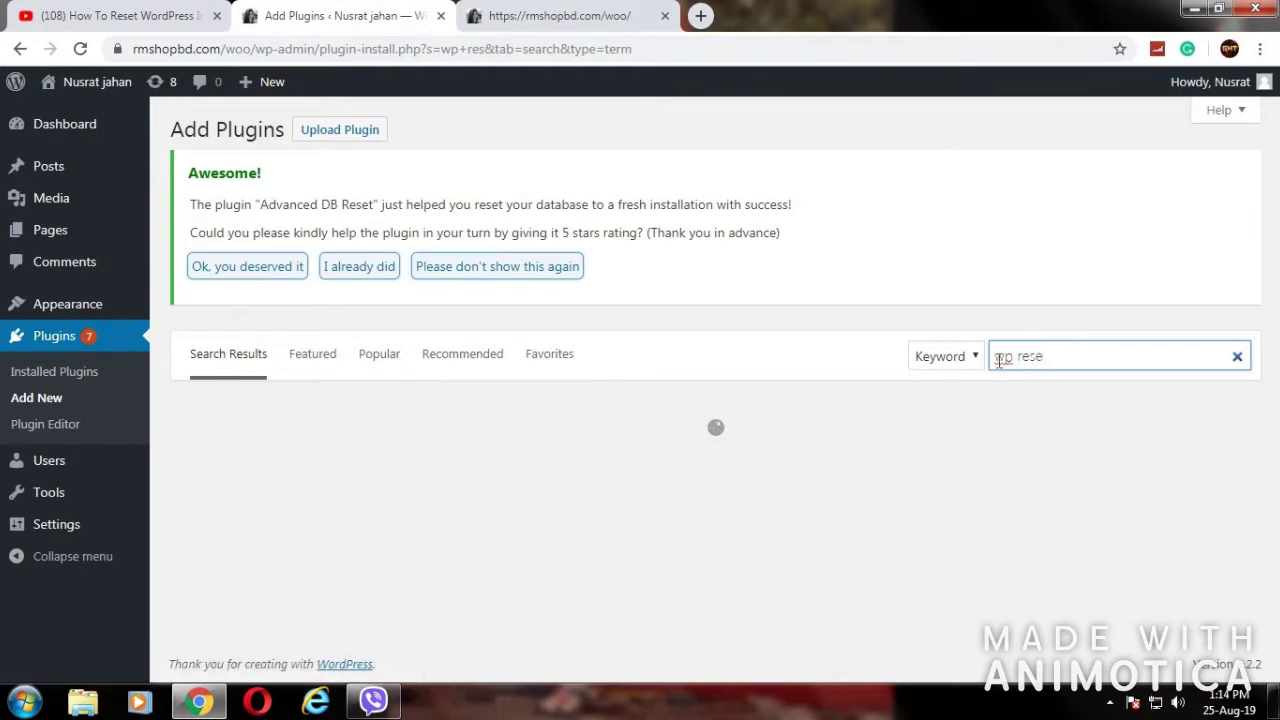
pyautogui.write('t')
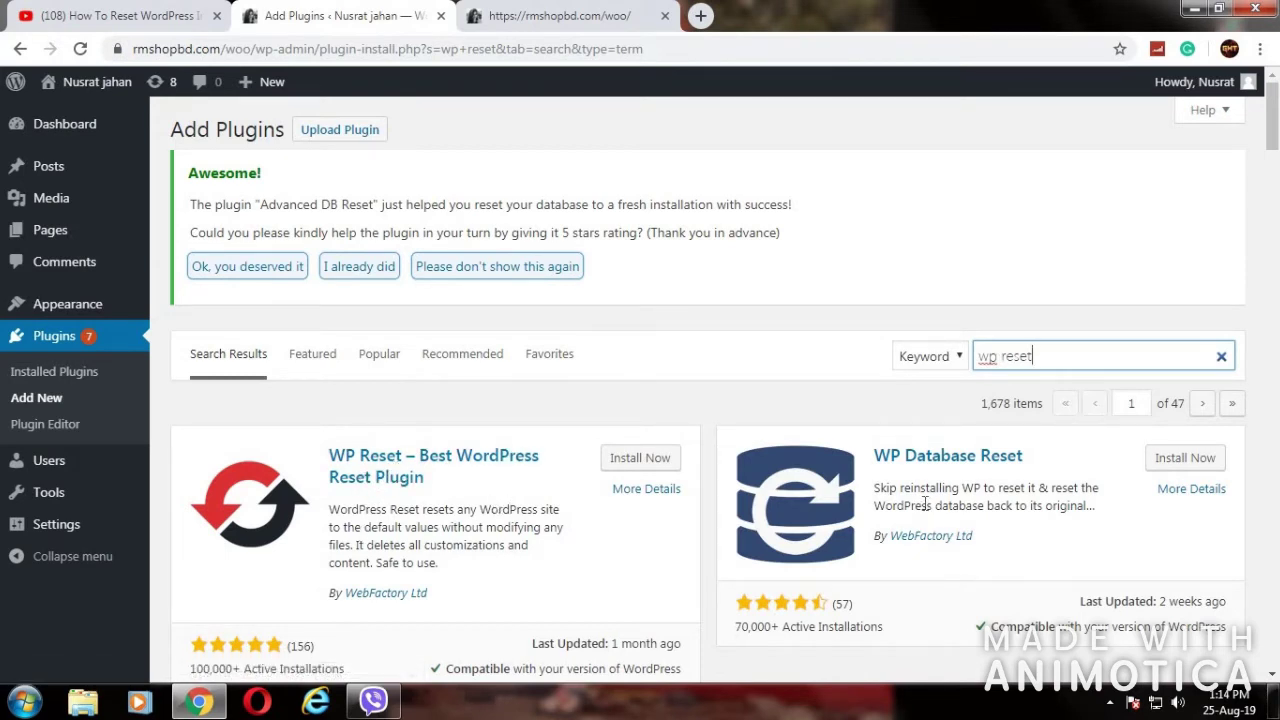
pyautogui.scroll(-1, 1137, 487)
# Step: Find Advanced WordPress Reset in the results and open its plugin details window
pyautogui.scroll(-3, 1137, 487)
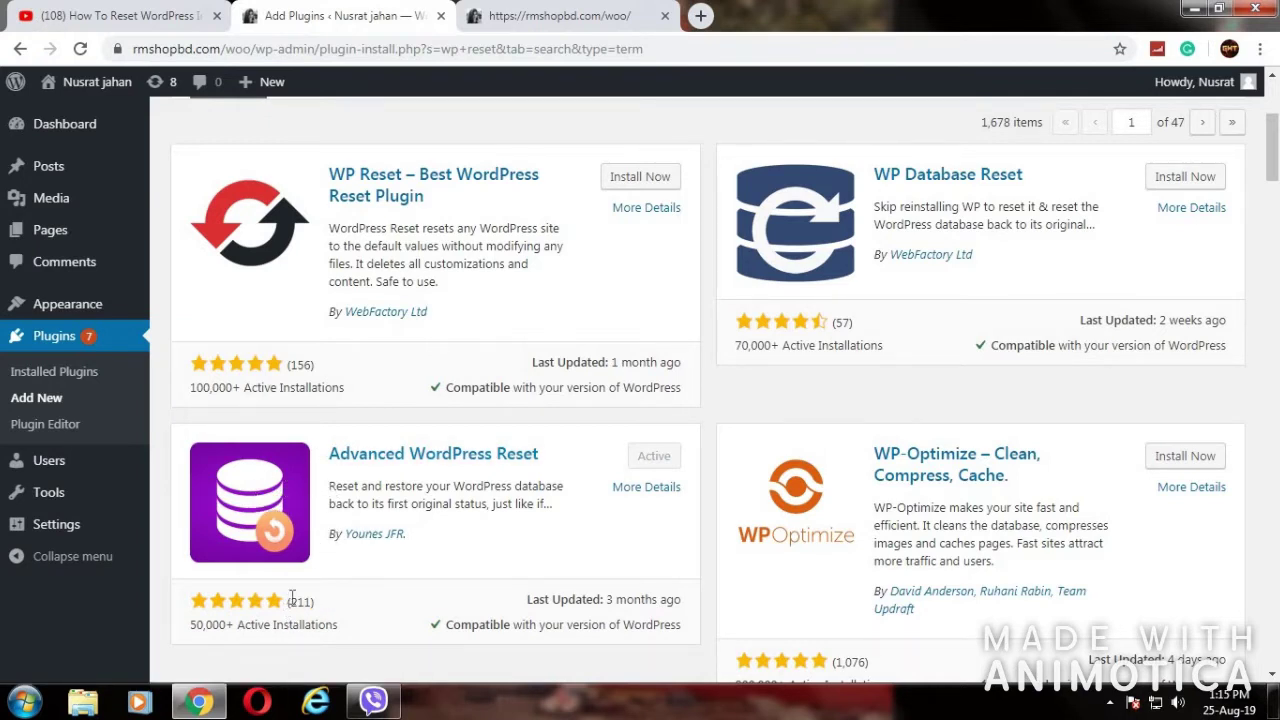
pyautogui.moveTo(289, 600); pyautogui.dragTo(312, 601)
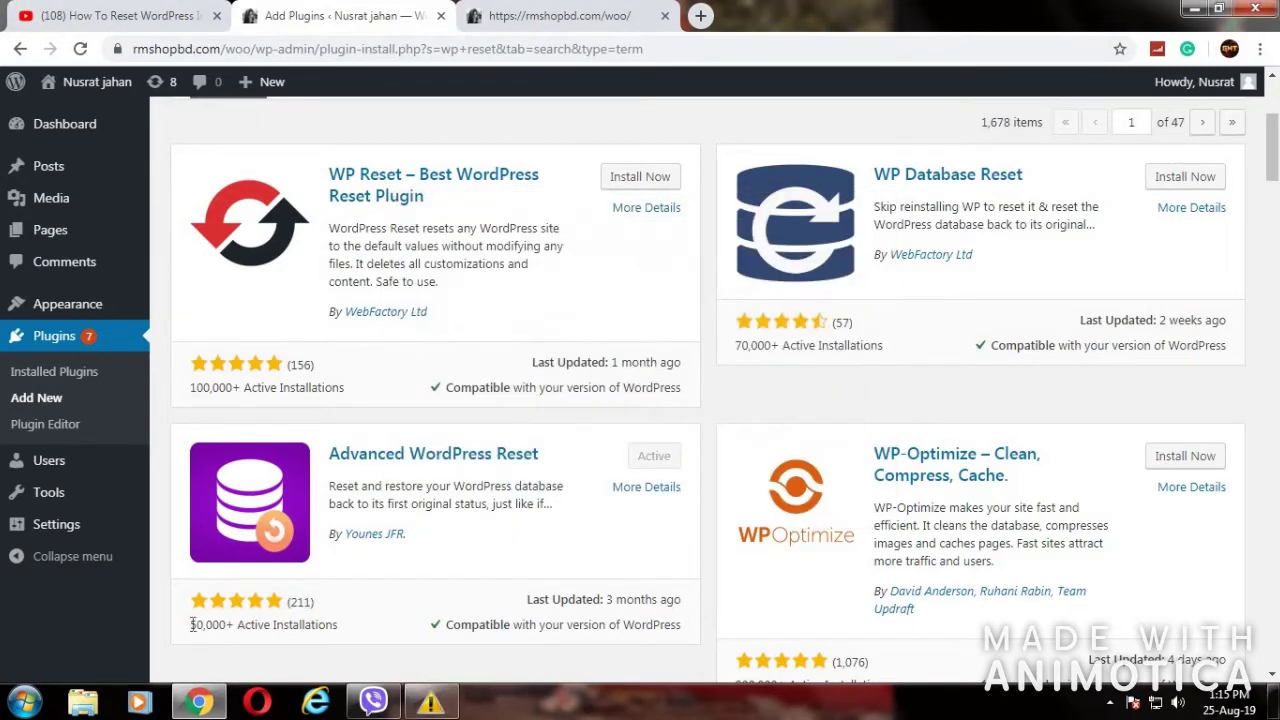
pyautogui.click(320, 645)
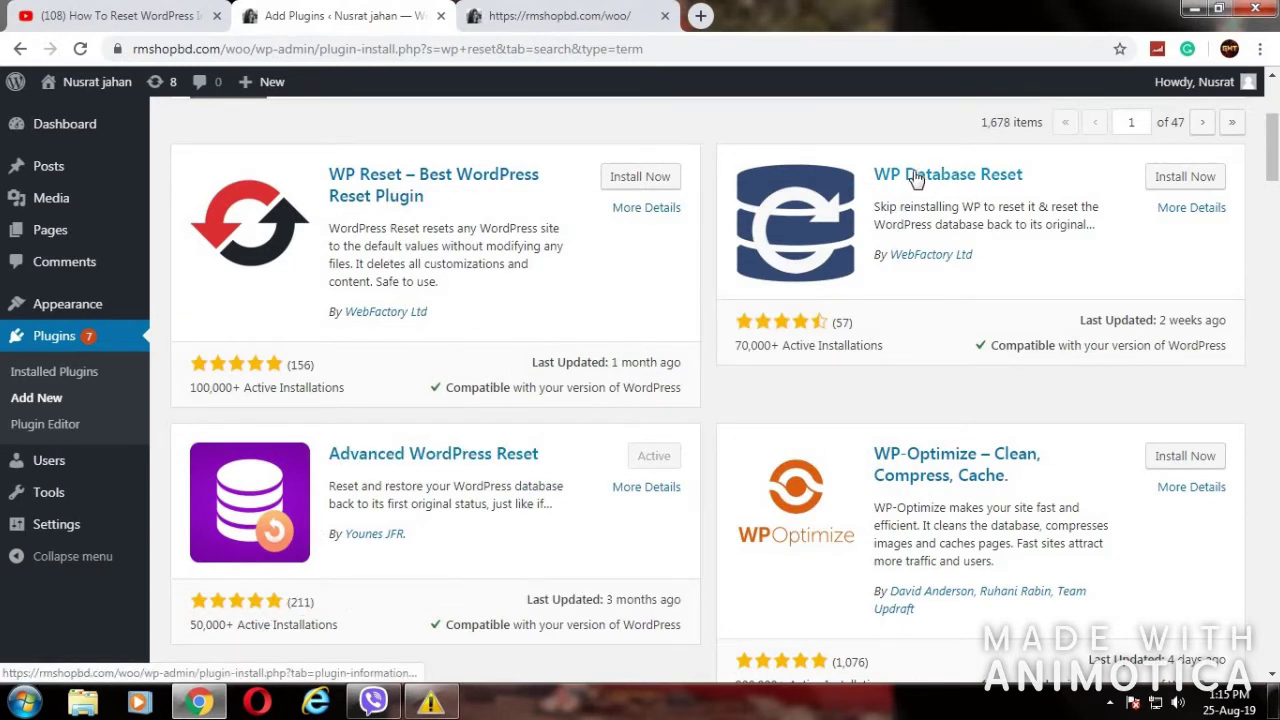
pyautogui.moveTo(878, 178)
pyautogui.mouseDown()
pyautogui.moveTo(973, 186)
pyautogui.moveTo(935, 194)
pyautogui.mouseUp()
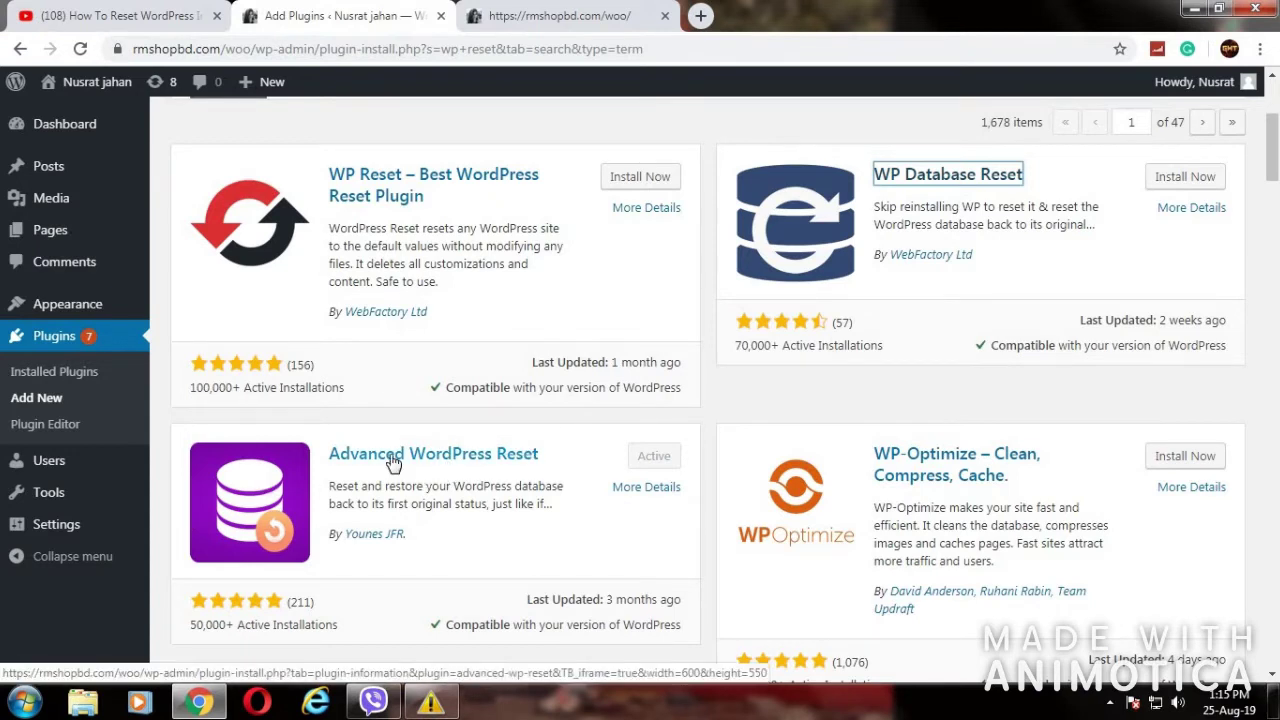
pyautogui.click(393, 462)
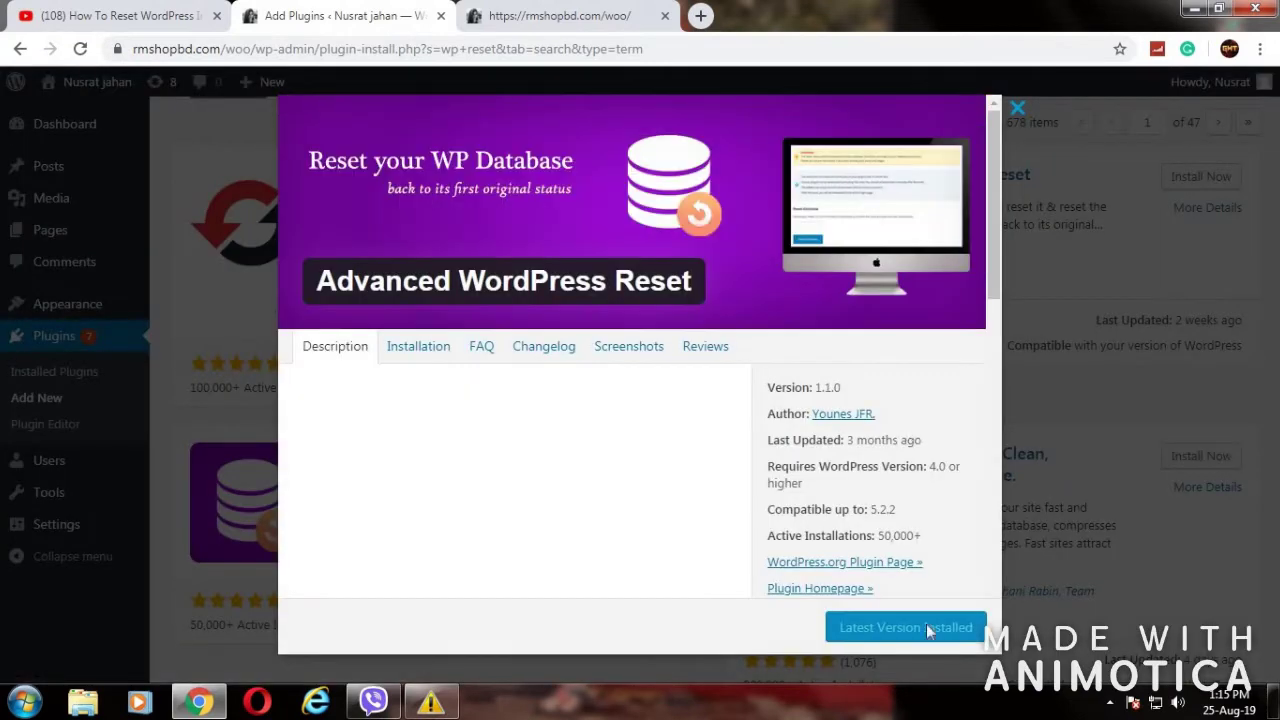
# Step: Close the Advanced WordPress Reset details after seeing Latest Version Installed
pyautogui.click(1017, 108)
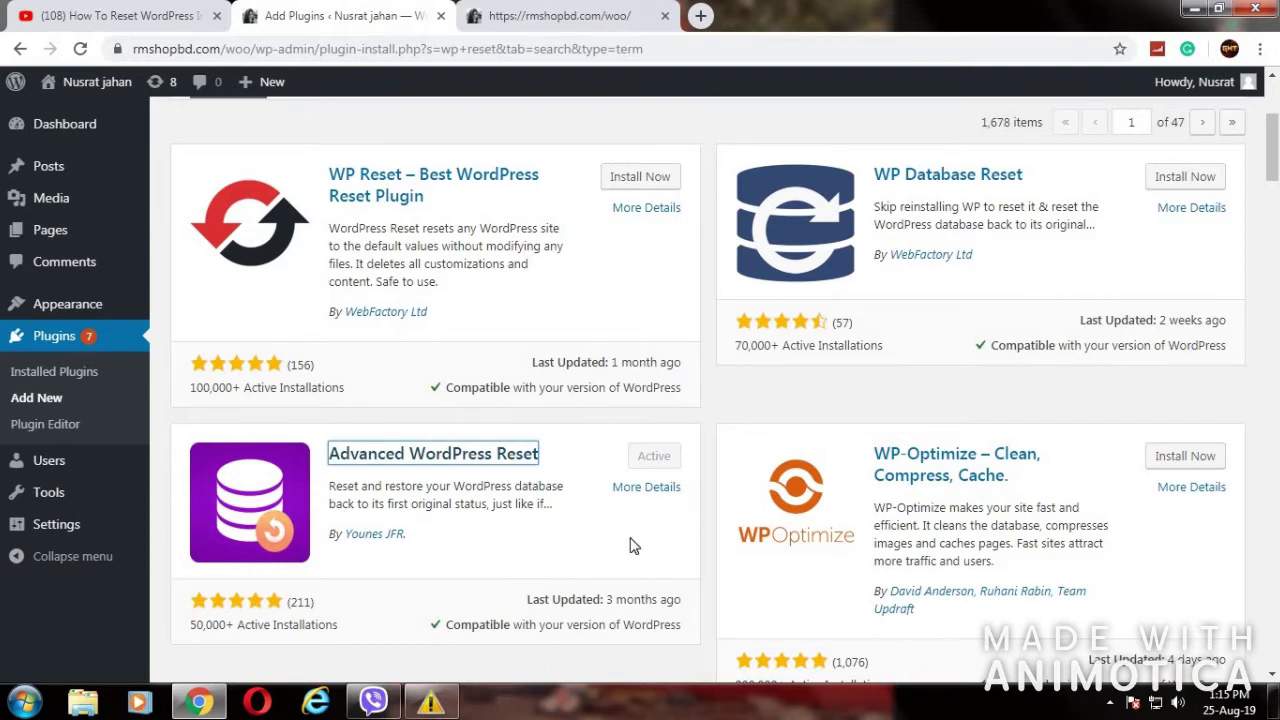
pyautogui.moveTo(48, 492)
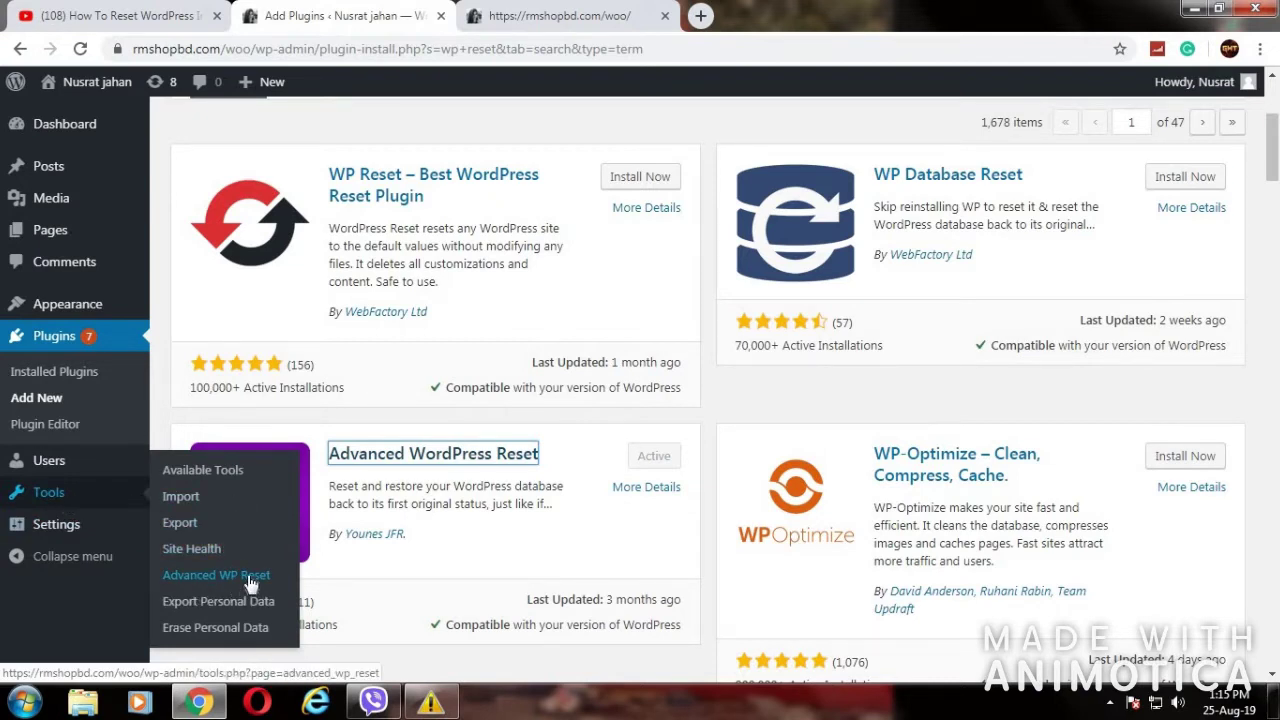
# Step: In Tools > Advanced WP Reset, enter 'reset' as confirmation and run the database reset
pyautogui.click(250, 577)
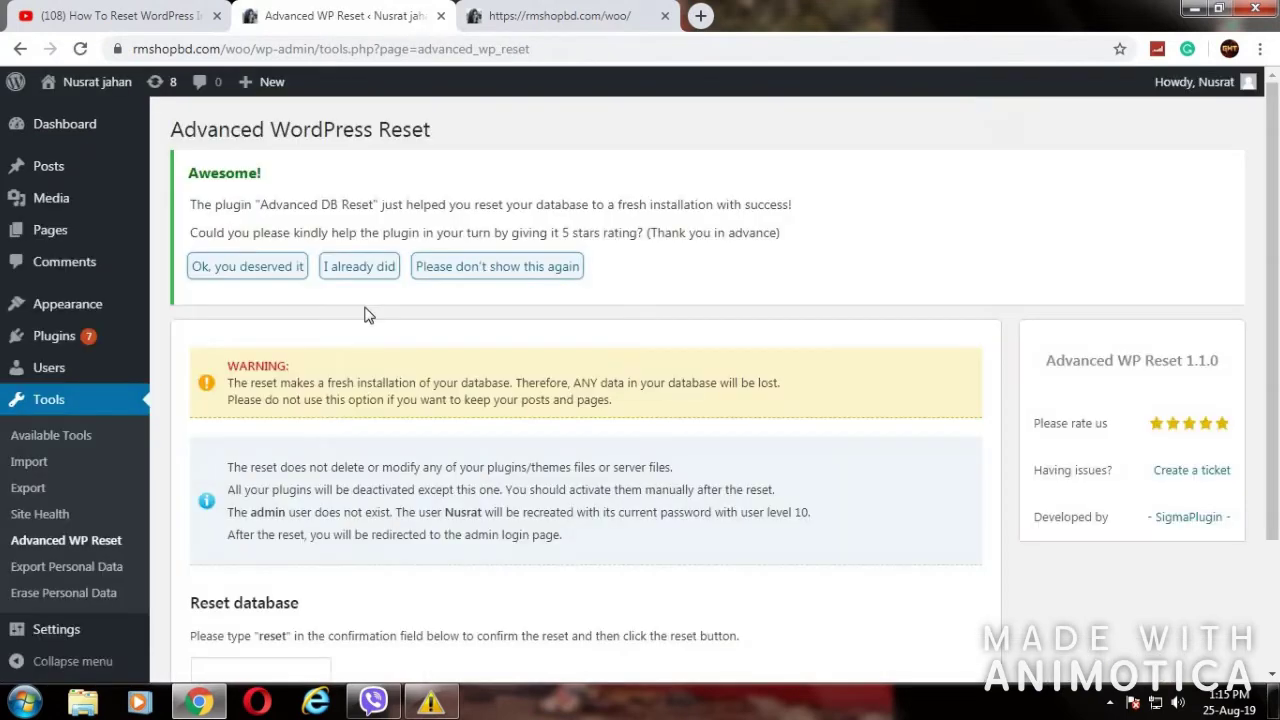
pyautogui.scroll(-3, 340, 400)
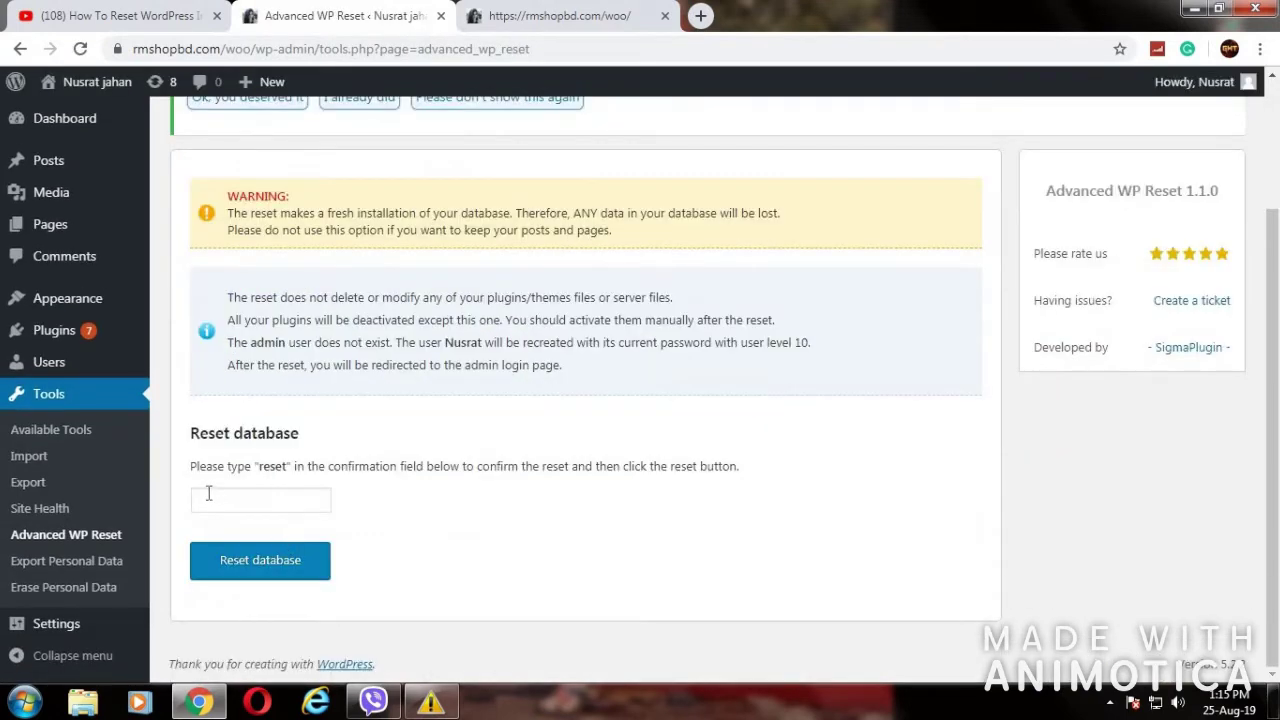
pyautogui.click(217, 501)
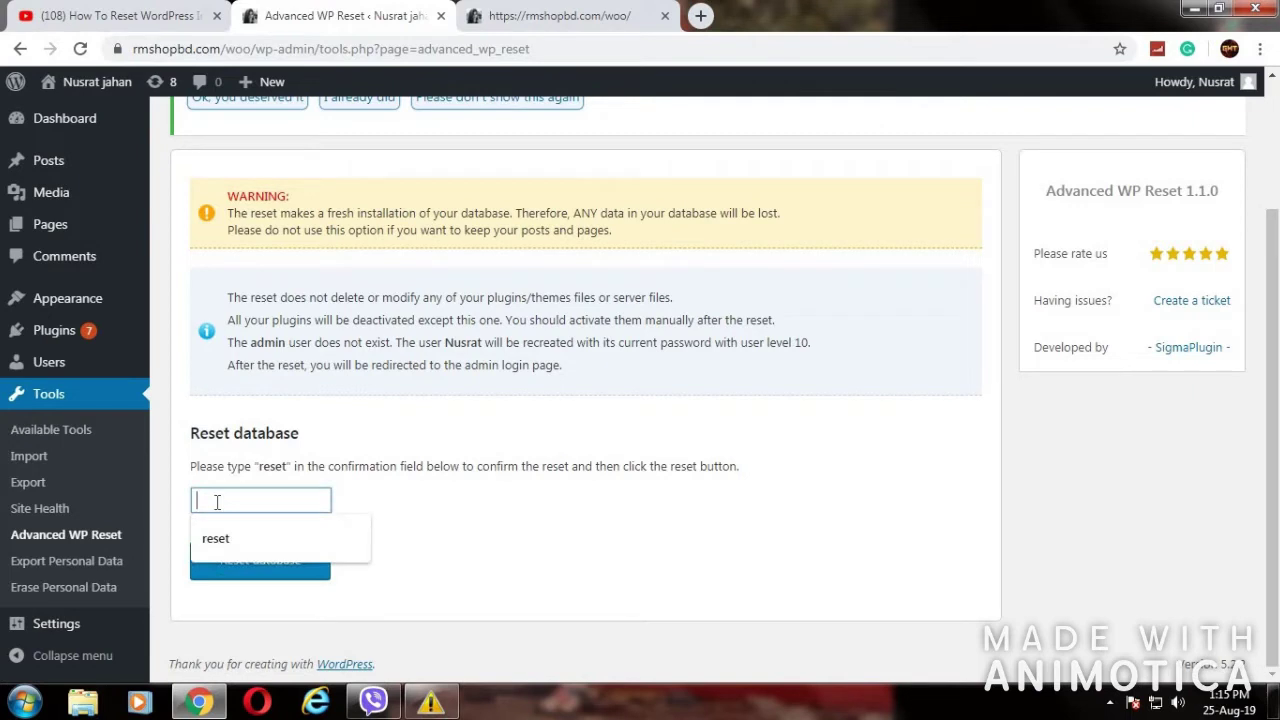
pyautogui.write('re')
pyautogui.write('st')
pyautogui.press('BackSpace')
pyautogui.write('e')
pyautogui.write('t')
pyautogui.press('Return')
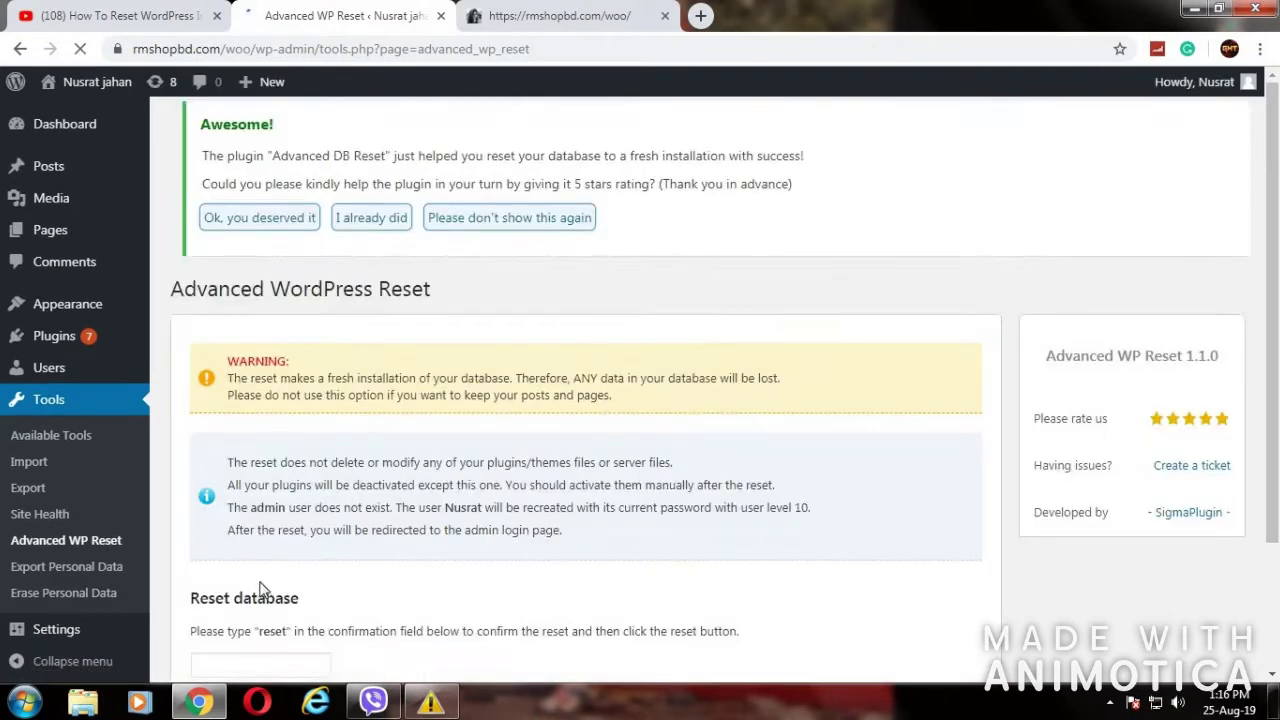
pyautogui.scroll(-2, 258, 600)
pyautogui.click(263, 566)
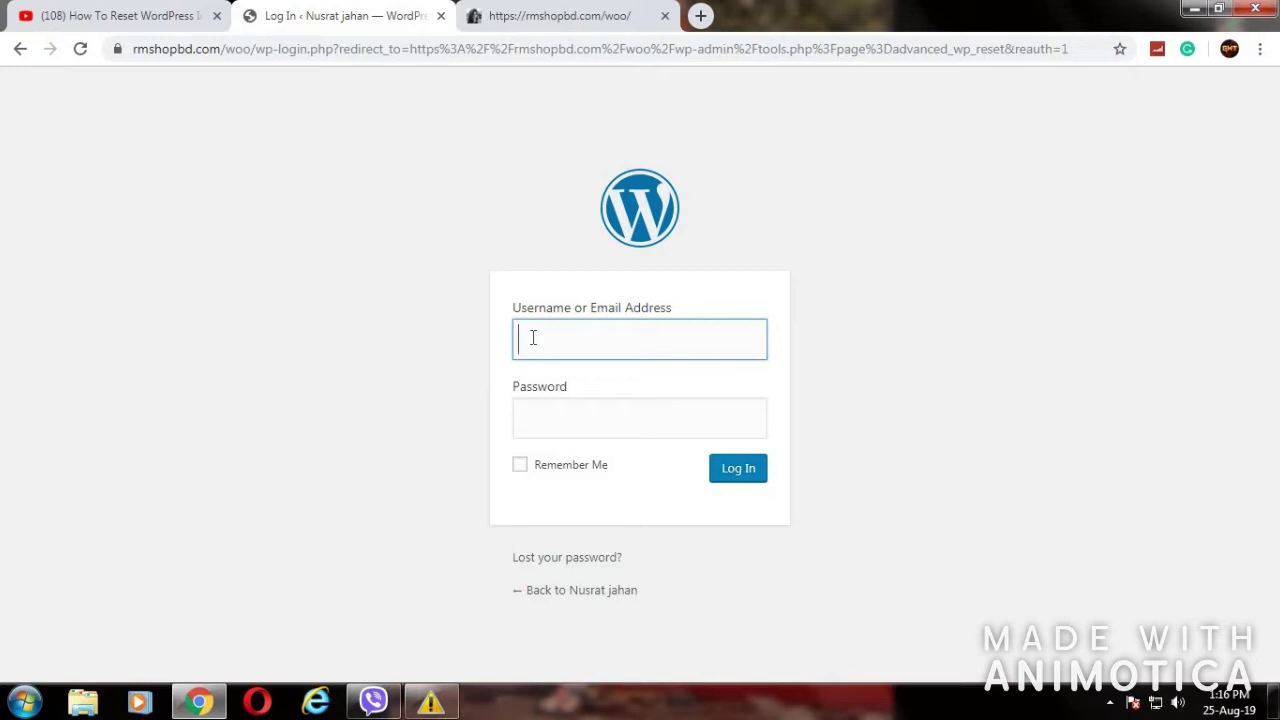
# Step: Log back in using the suggested username and the account password
pyautogui.write('Nu')
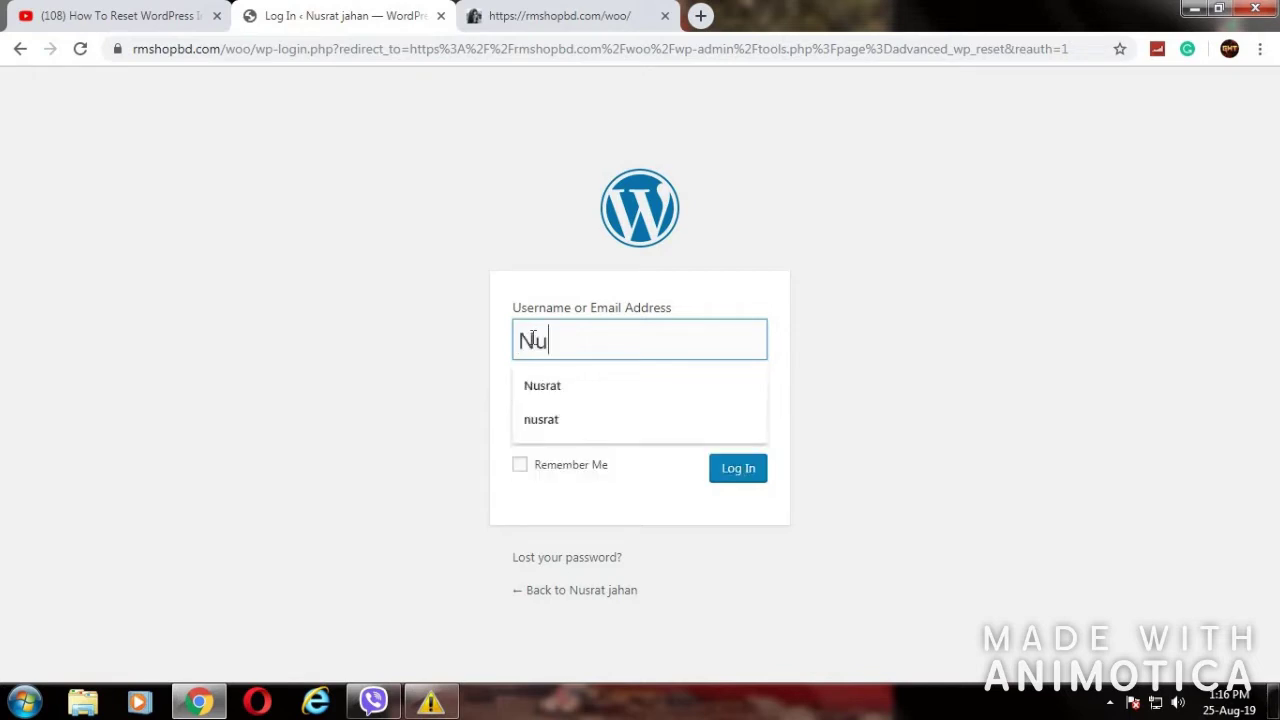
pyautogui.write('s')
pyautogui.press('Down')
pyautogui.press('Return')
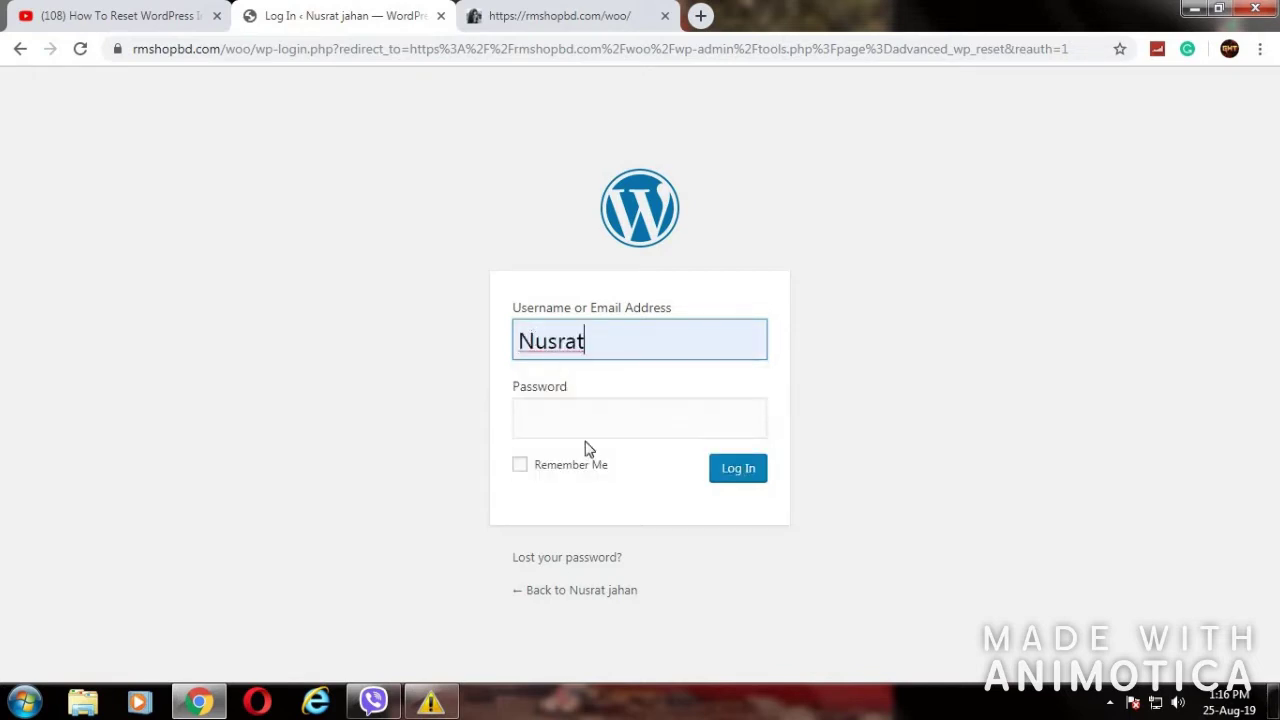
pyautogui.click(578, 421)
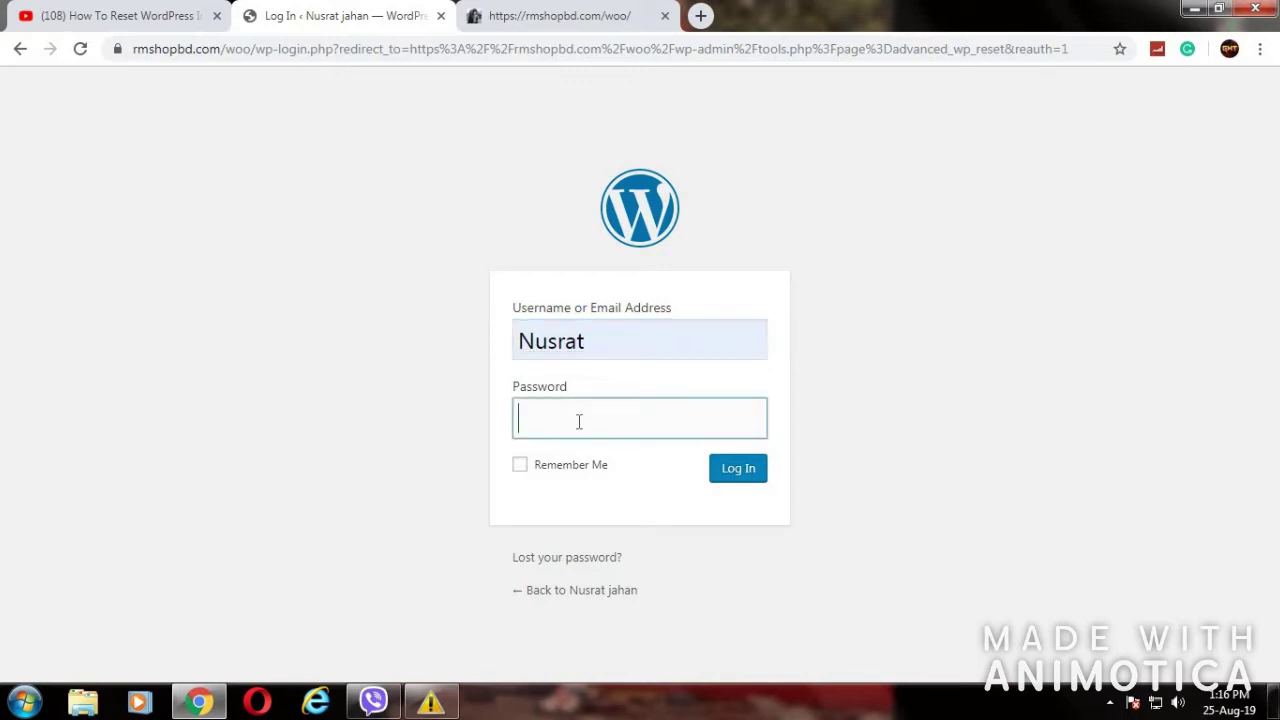
pyautogui.write('*')
pyautogui.write('******')
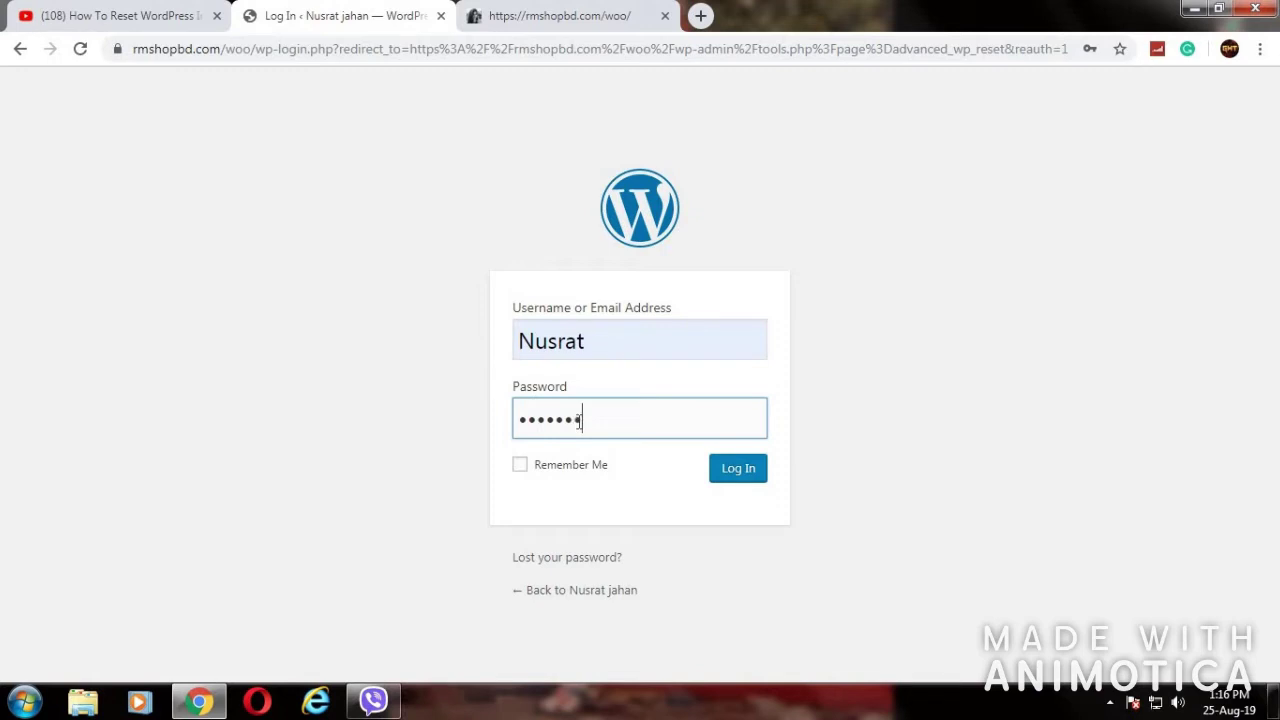
pyautogui.write('*****')
pyautogui.write('*')
pyautogui.press('Return')
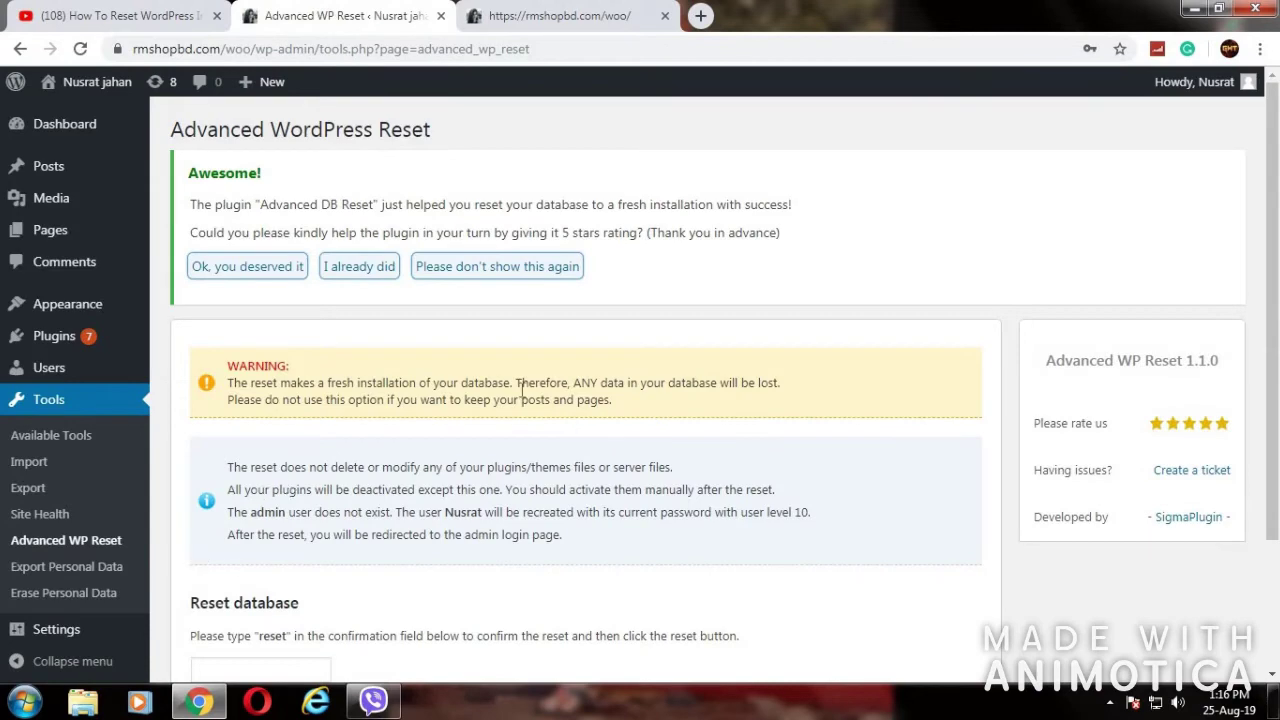
# Step: Open Appearance > Themes and scroll the theme grid to check which theme is active
pyautogui.scroll(-3, 193, 570)
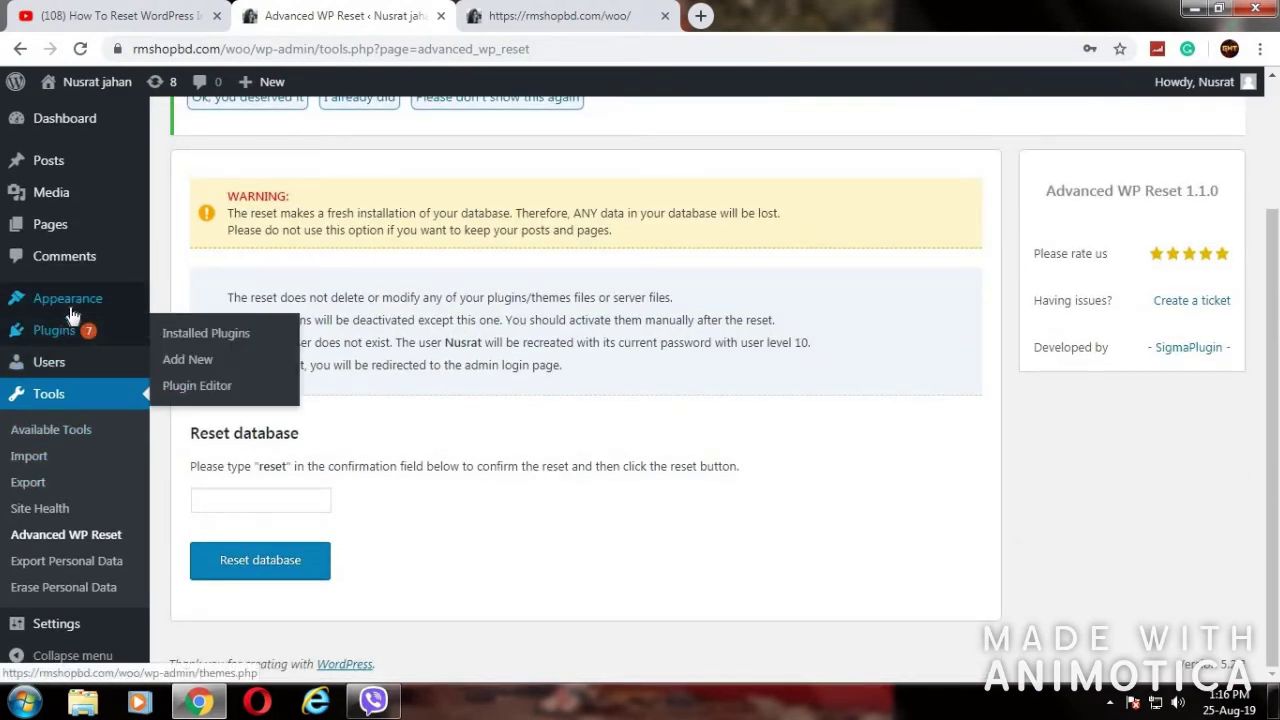
pyautogui.moveTo(67, 298)
pyautogui.click(172, 305)
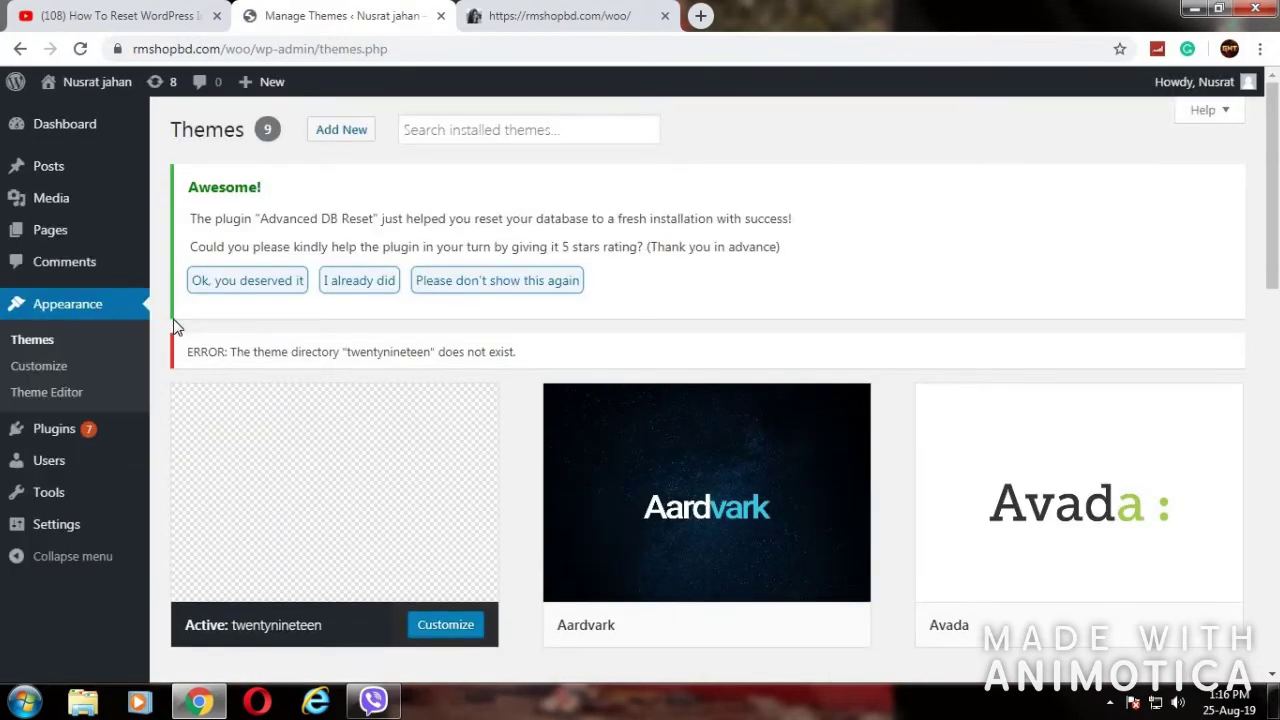
pyautogui.scroll(-5, 580, 500)
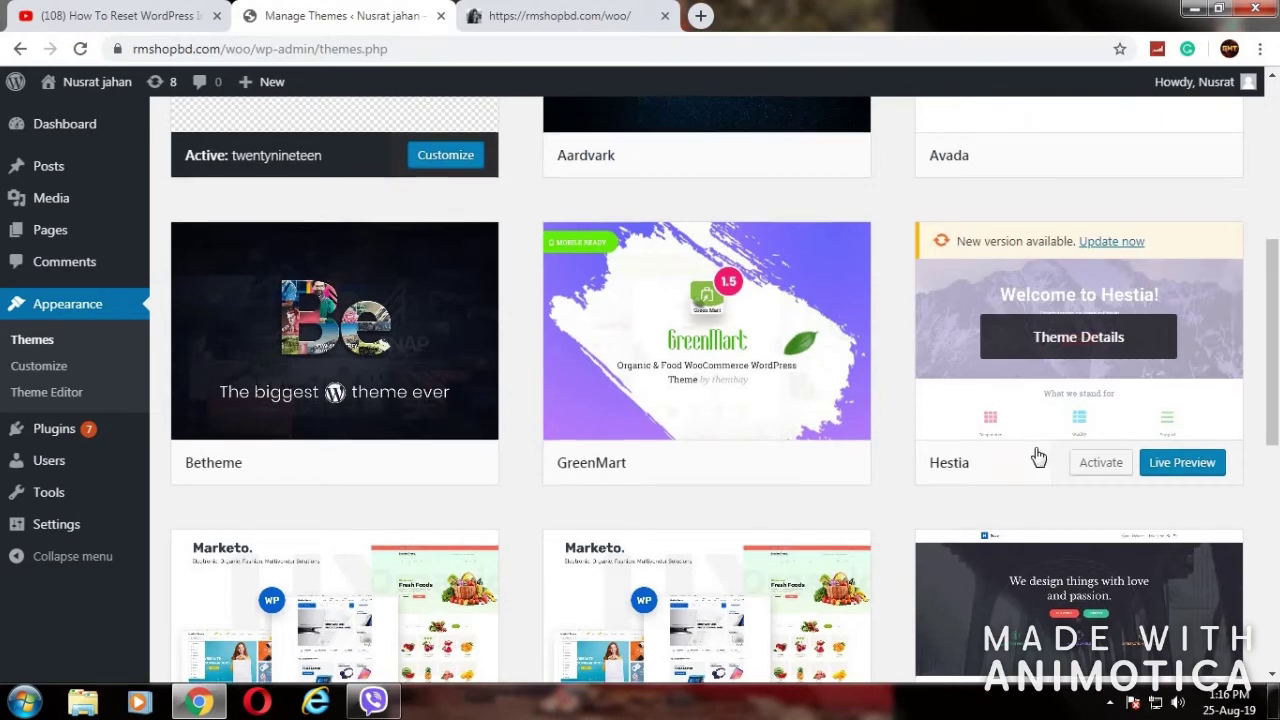
pyautogui.scroll(-2, 1037, 454)
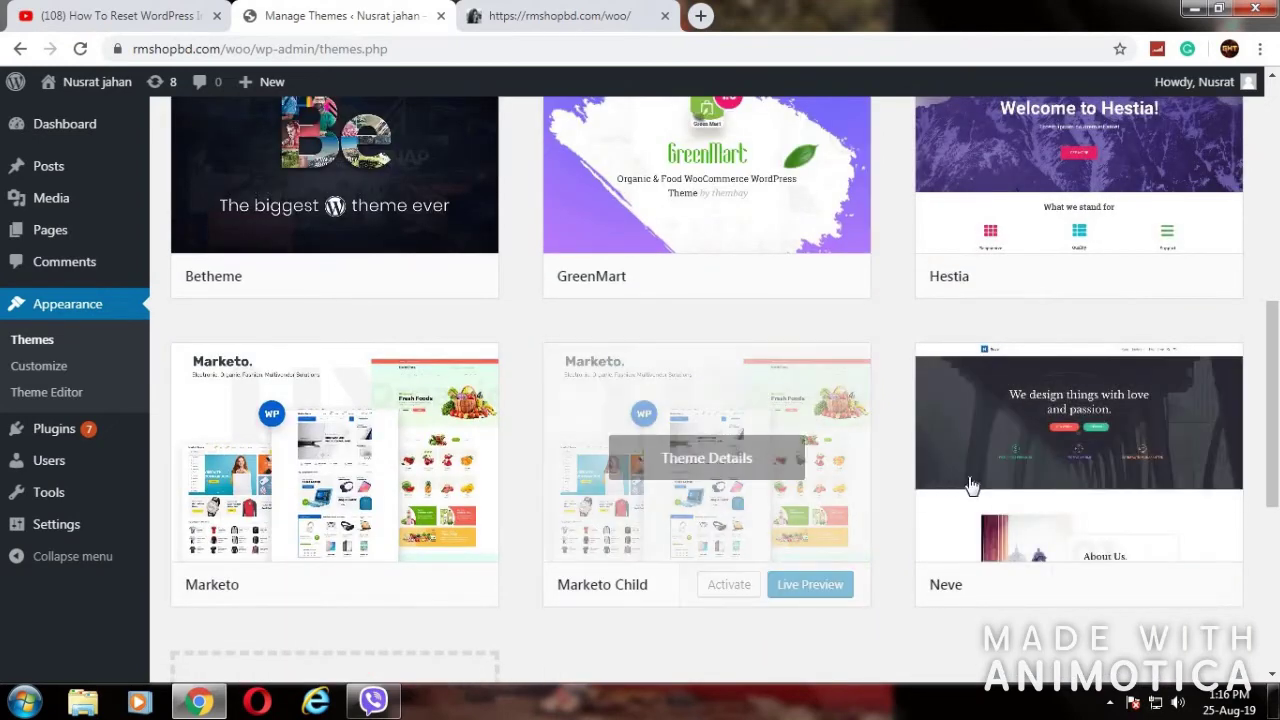
pyautogui.moveTo(1078, 420)
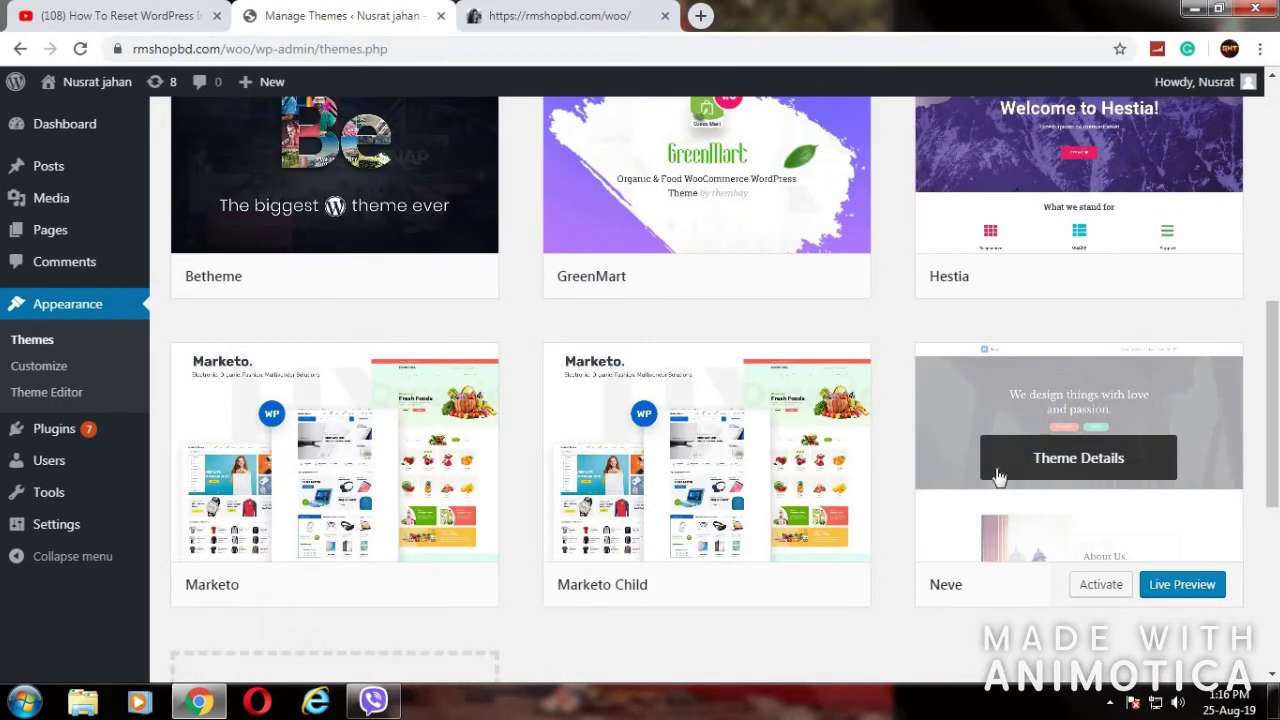
pyautogui.scroll(3, 1006, 545)
pyautogui.scroll(3, 329, 341)
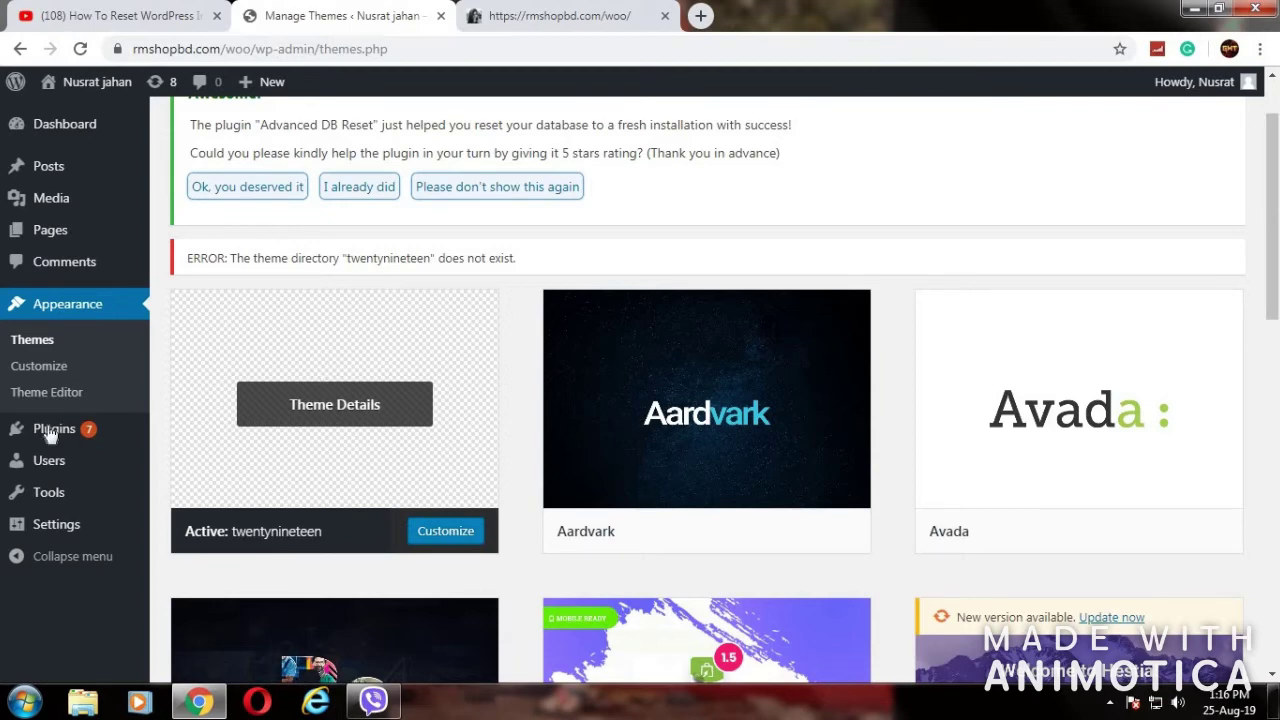
pyautogui.moveTo(54, 428)
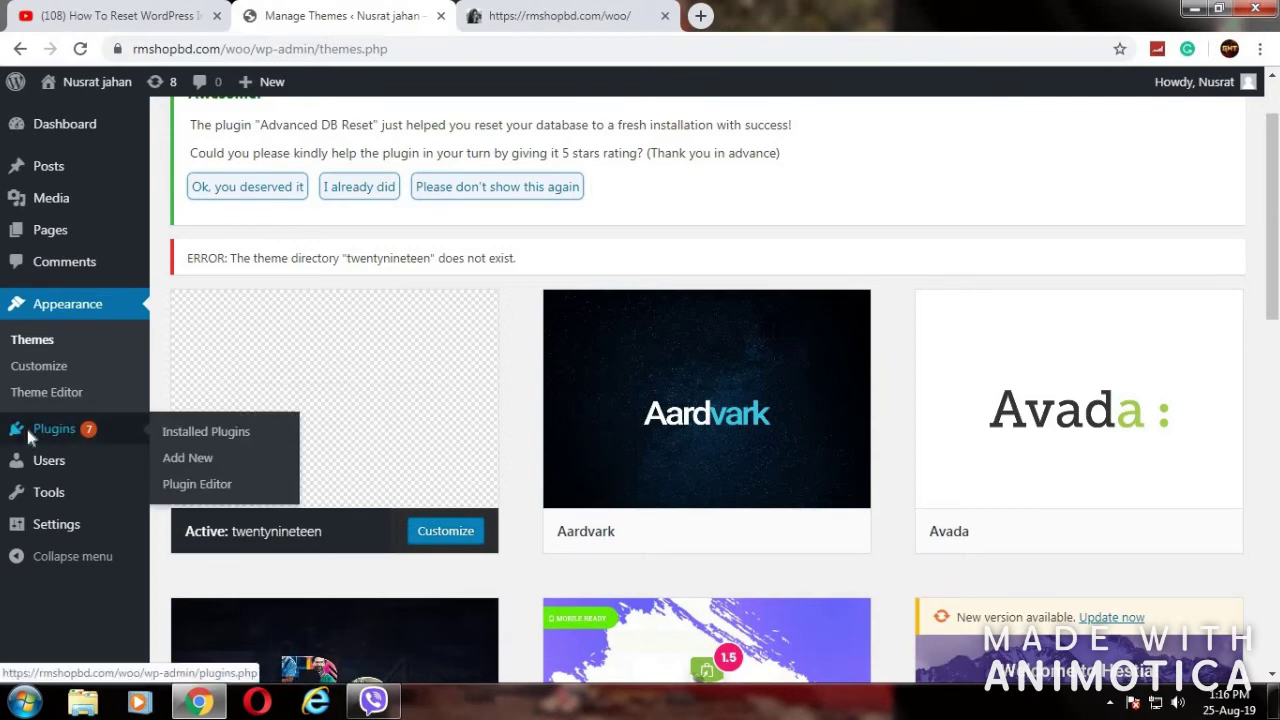
pyautogui.click(28, 432)
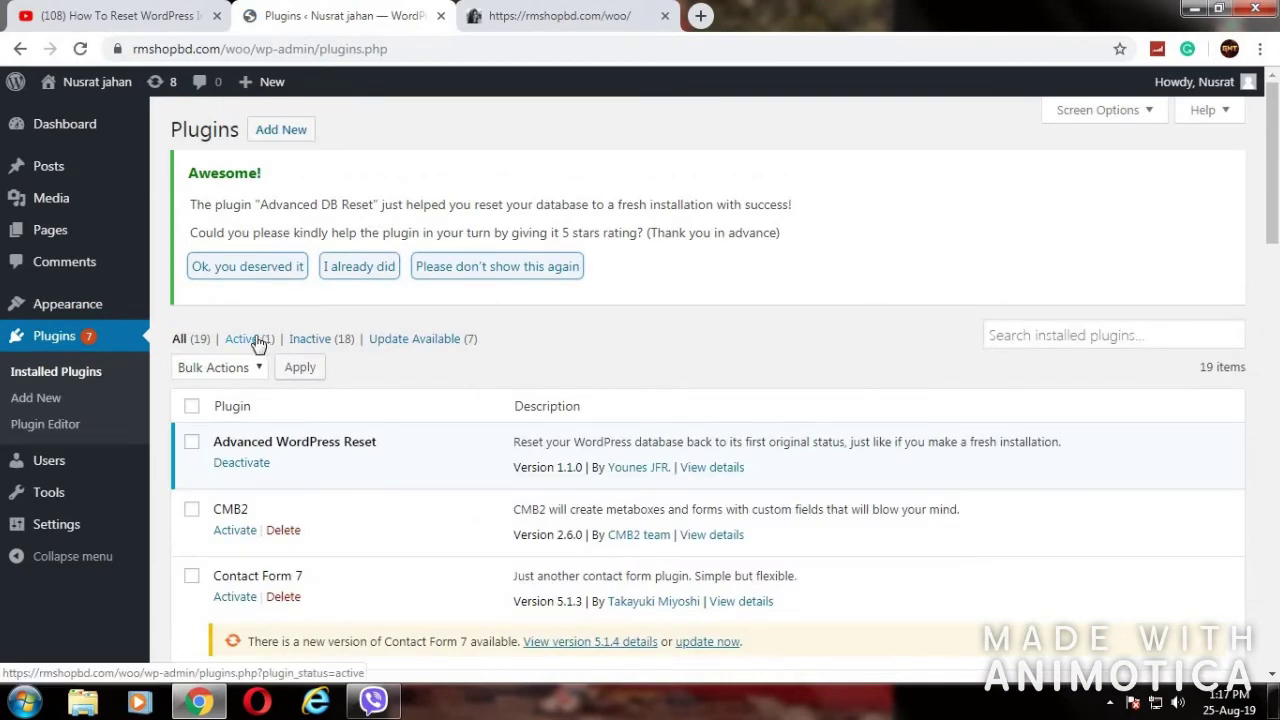
# Step: Scroll the Installed Plugins list to verify only Advanced WordPress Reset is active
pyautogui.scroll(-7, 308, 397)
pyautogui.scroll(-4, 308, 397)
pyautogui.scroll(-5, 308, 397)
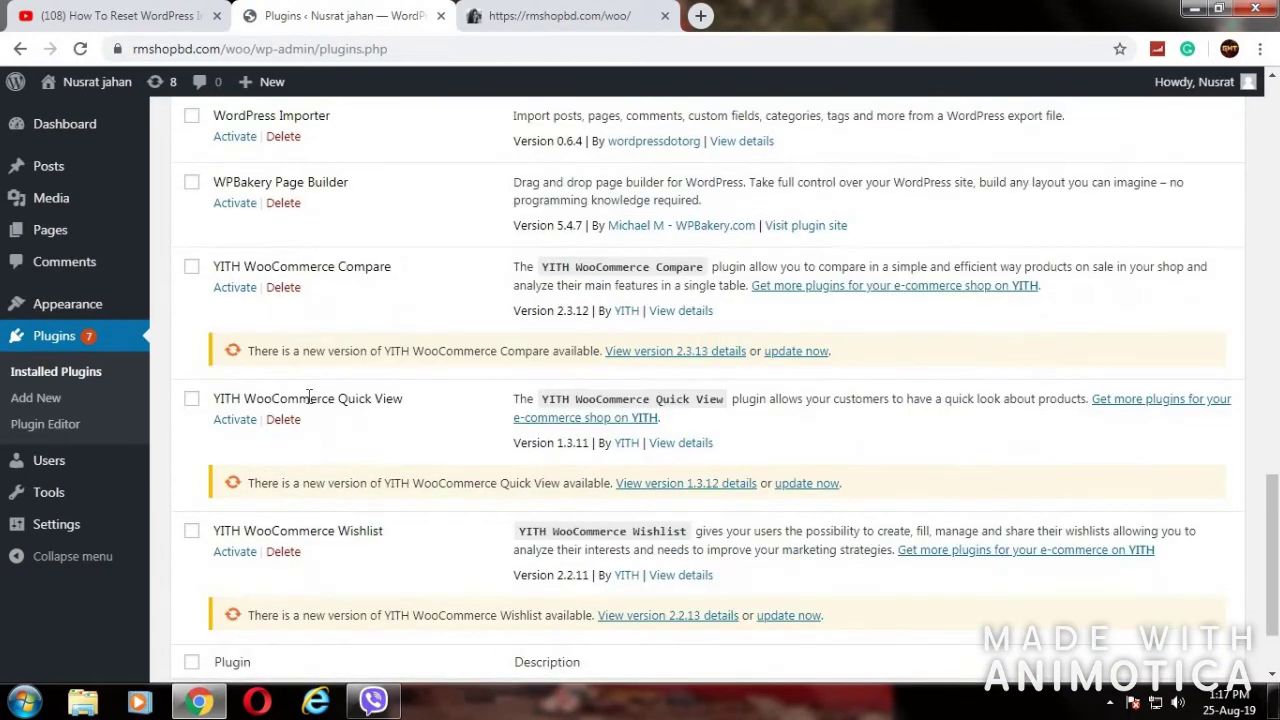
pyautogui.scroll(3, 308, 400)
pyautogui.scroll(5, 308, 400)
pyautogui.scroll(6, 308, 400)
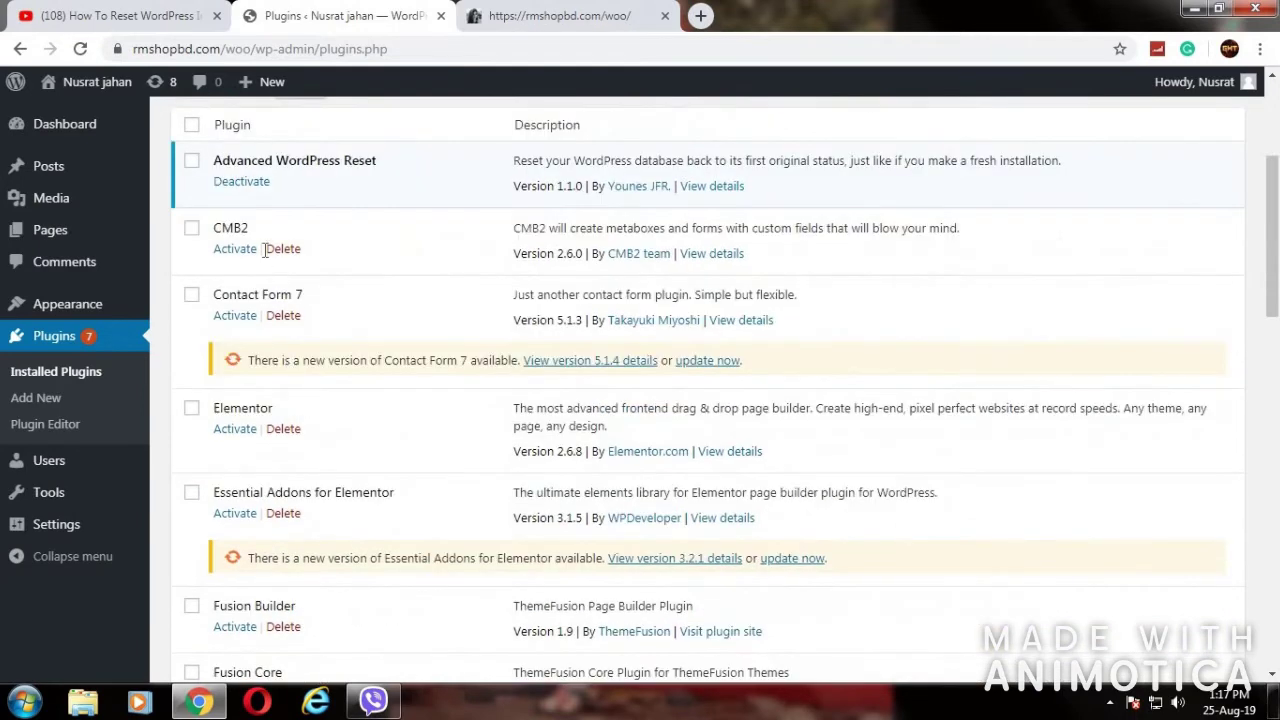
pyautogui.scroll(3, 270, 270)
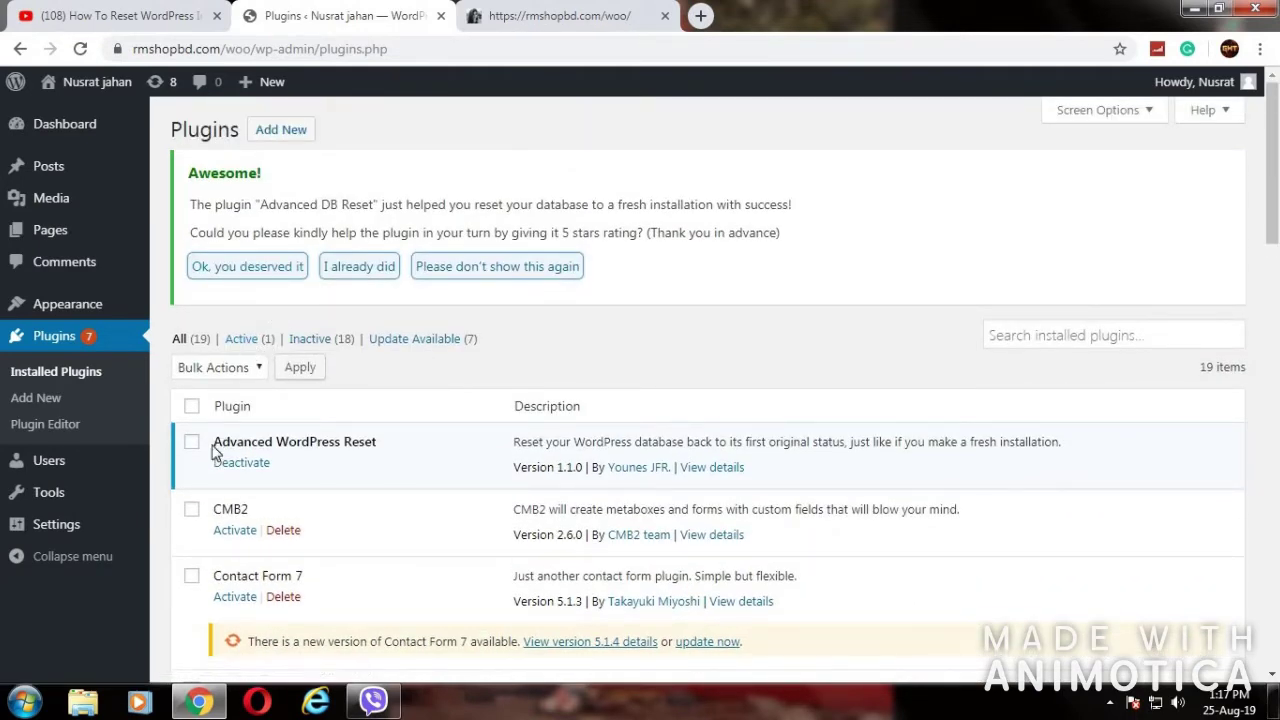
pyautogui.moveTo(212, 441); pyautogui.dragTo(380, 441)
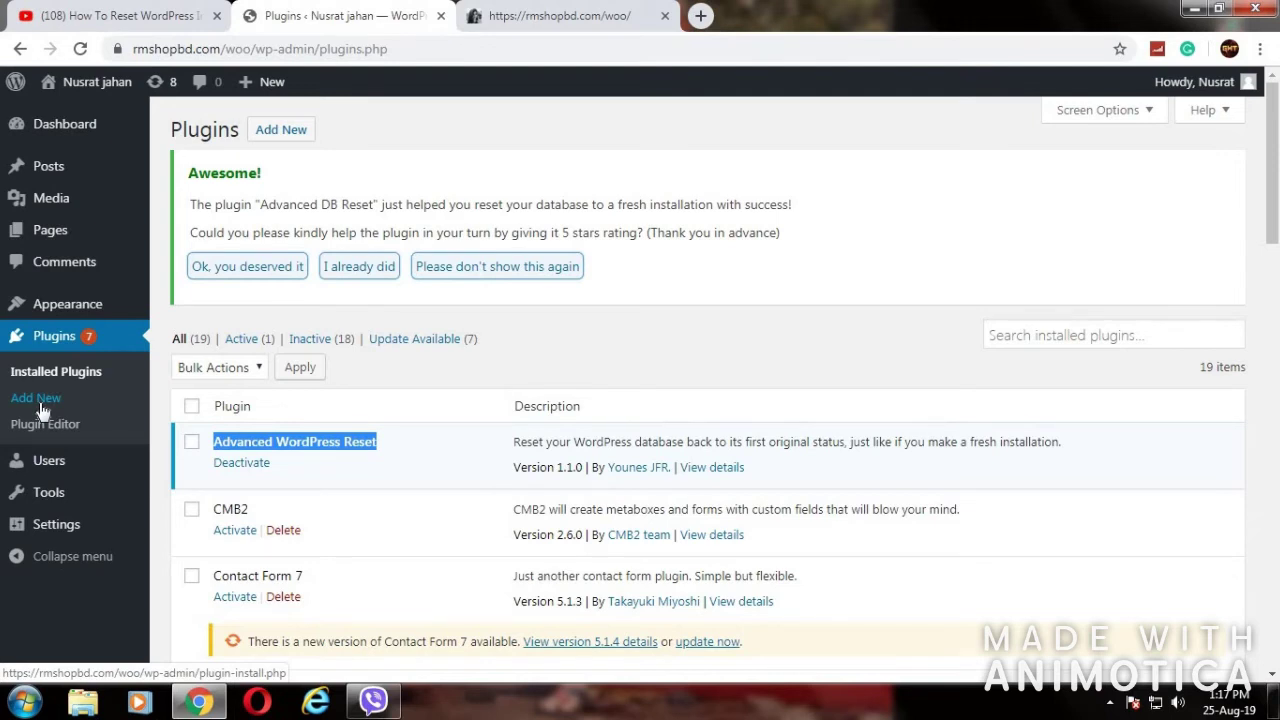
pyautogui.click(577, 330)
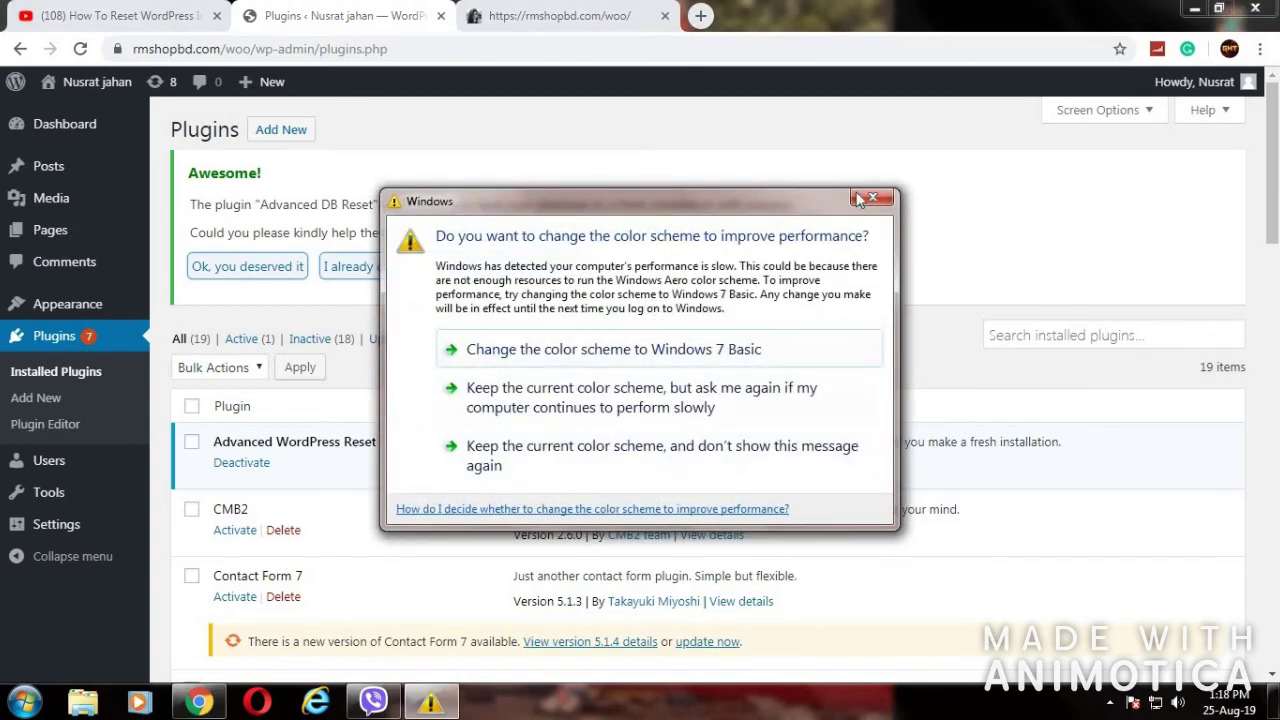
pyautogui.click(864, 200)
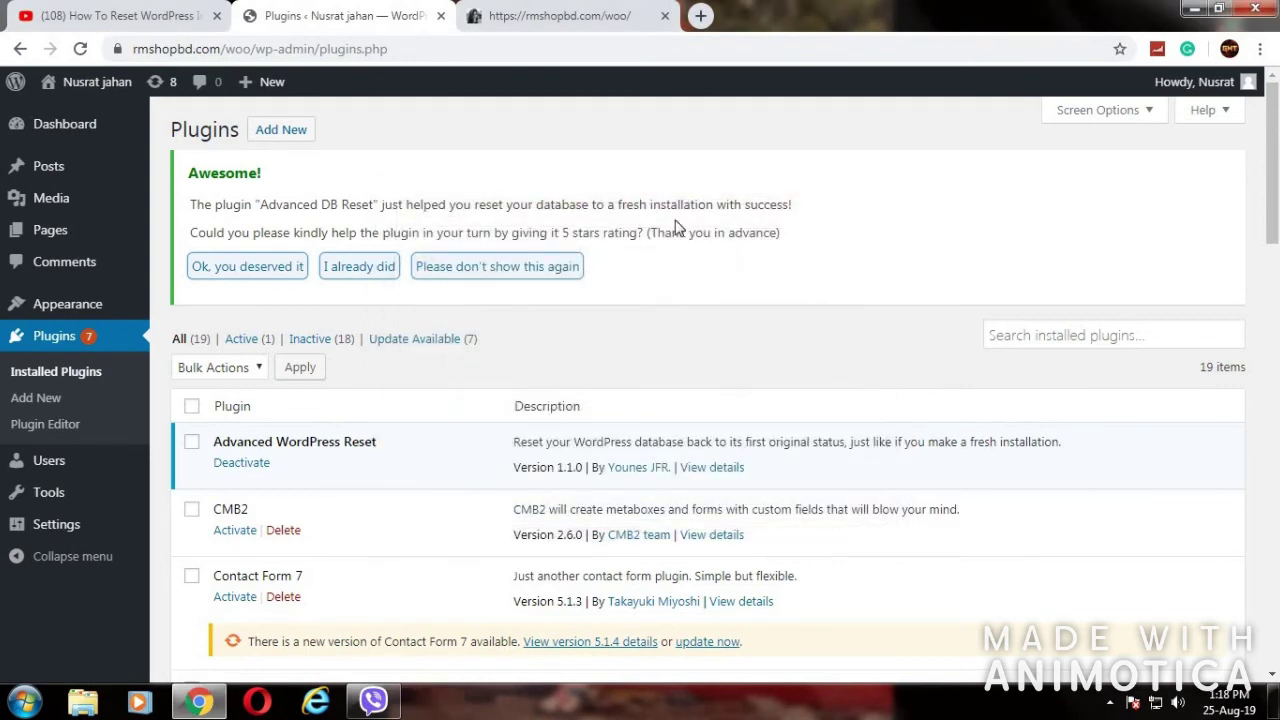